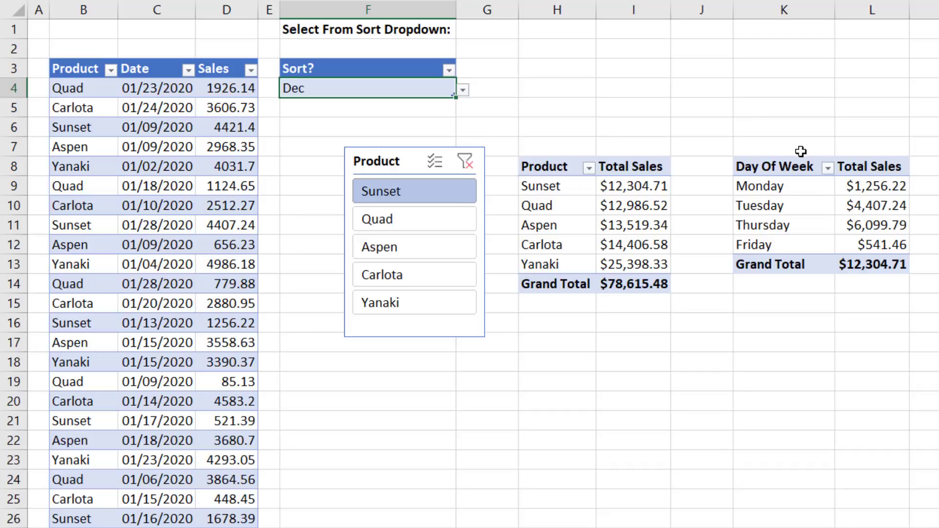
- Filter the pivot to Aspen in the Product slicer and set the Sort? cell F4 to Dec
left_click(403, 220)
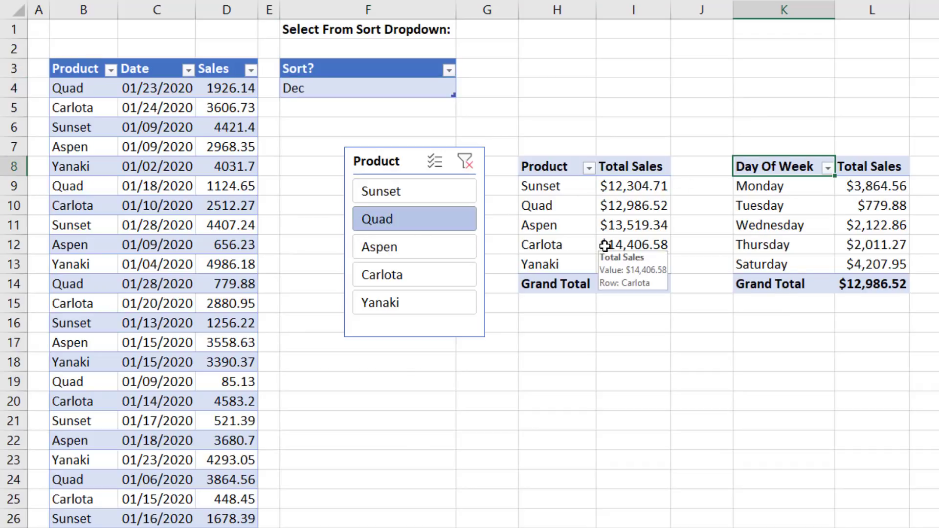
left_click(433, 253)
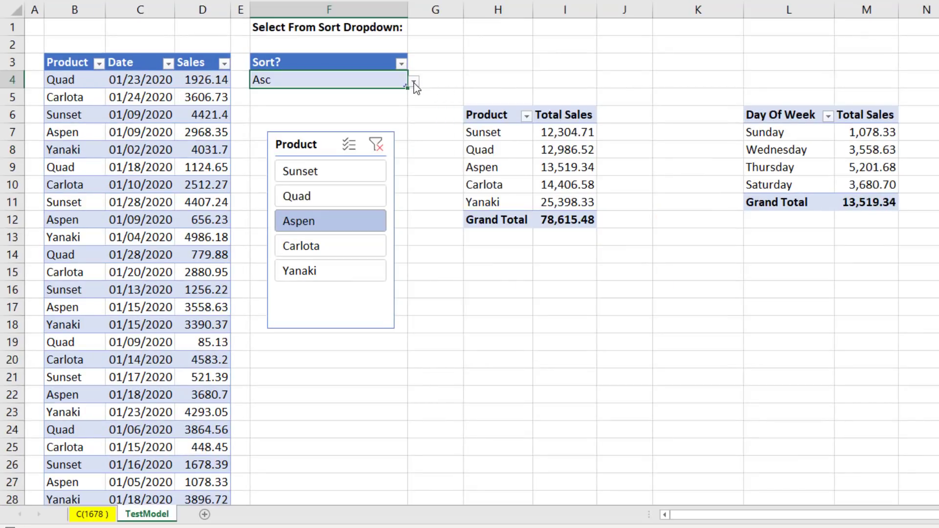
left_click(414, 83)
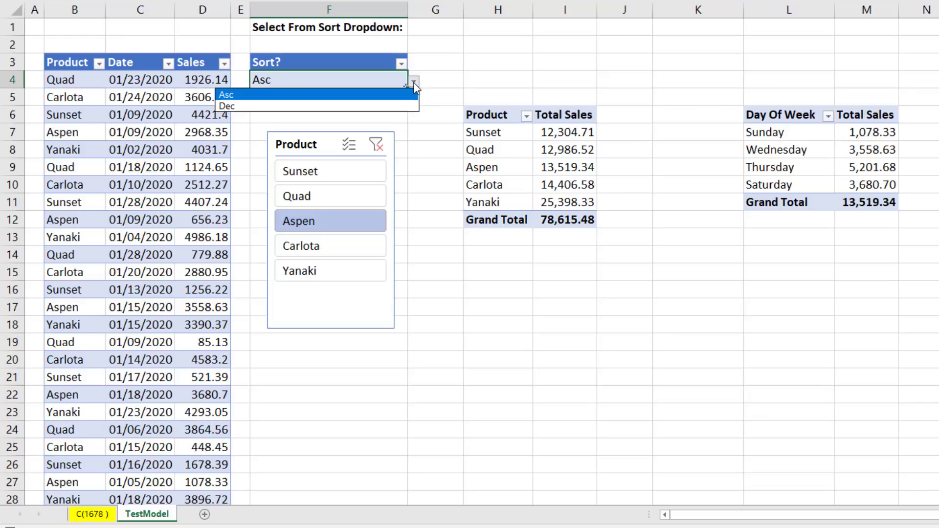
left_click(248, 107)
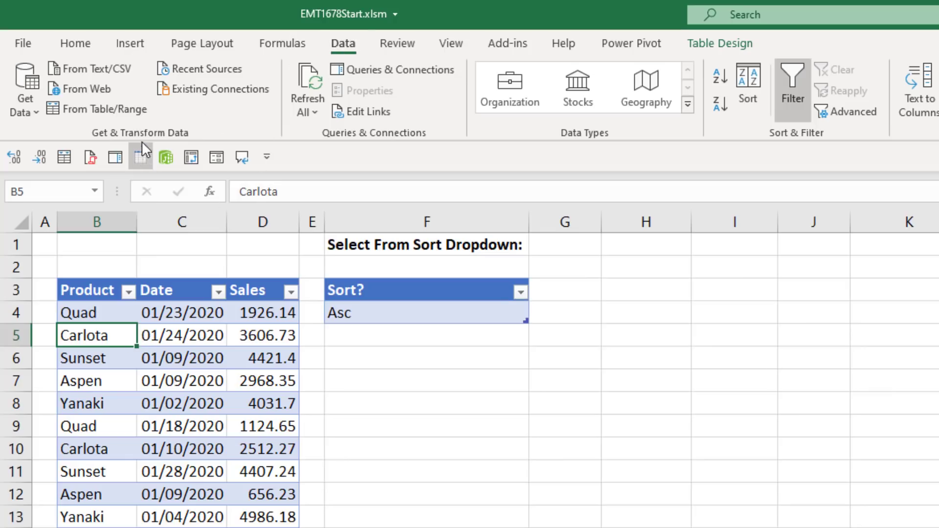
- Bring the sales table into Power Query as fSales, duplicate it, and name the copy dProduct
left_click(93, 109)
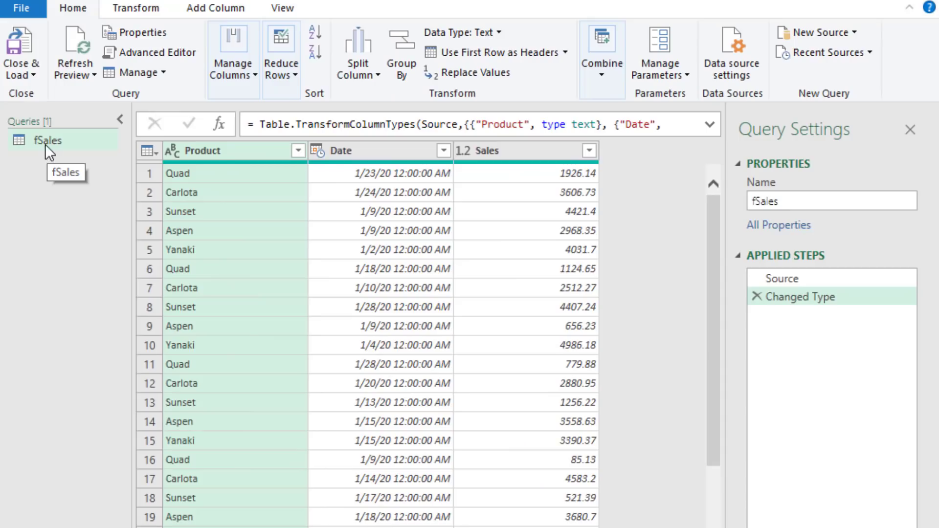
right_click(90, 150)
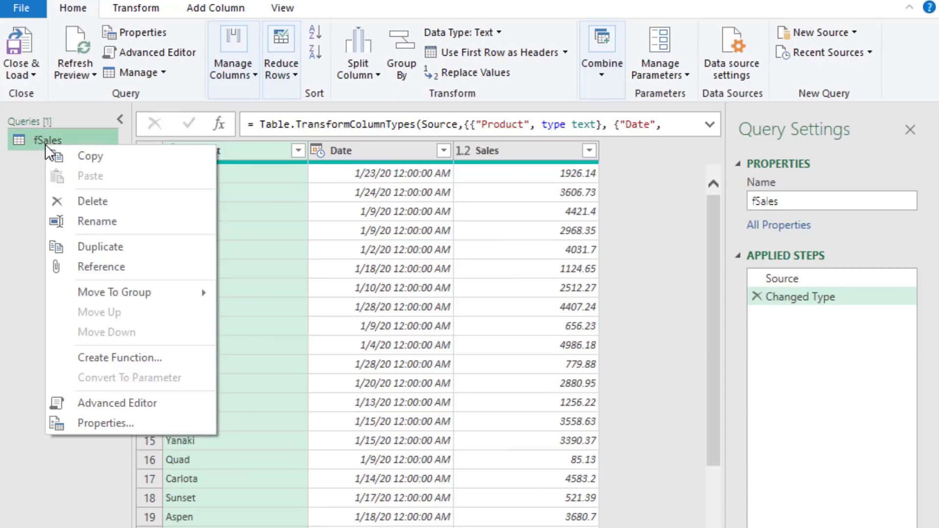
left_click(115, 242)
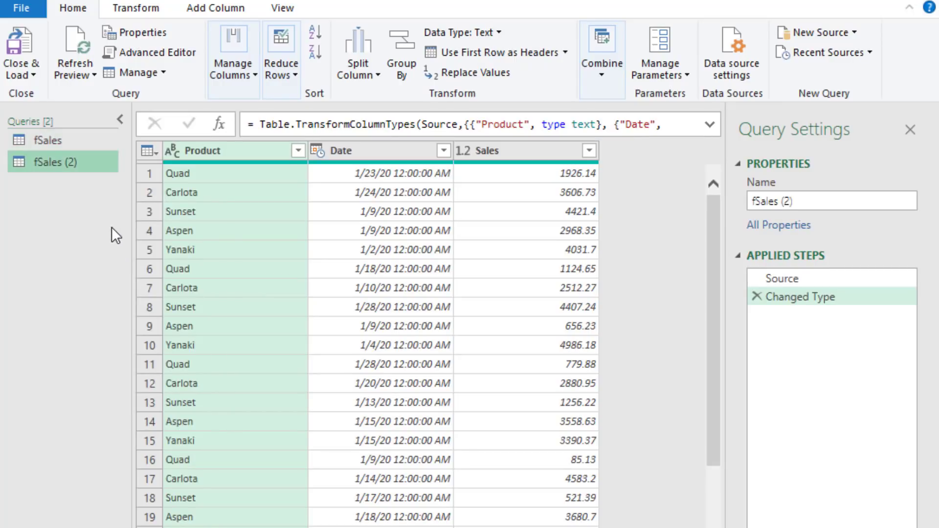
double_click(82, 166)
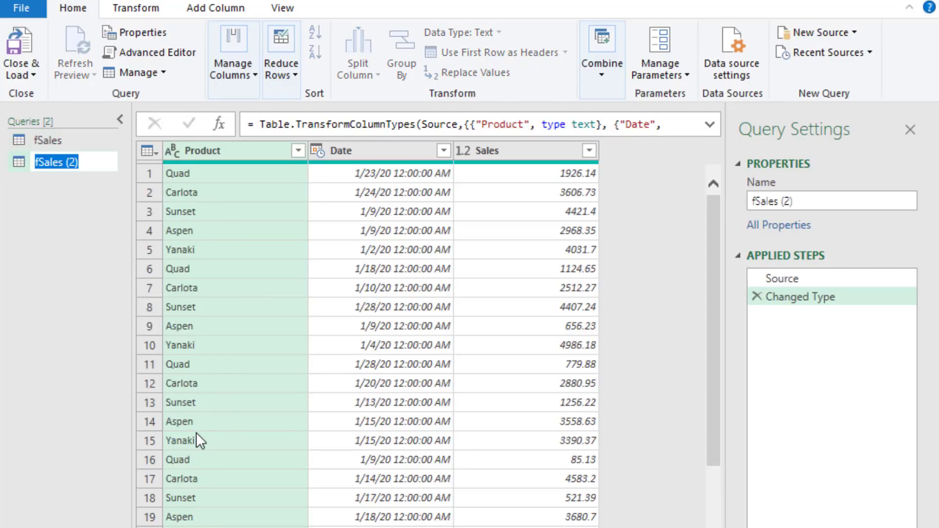
type("dProduct")
key("Return")
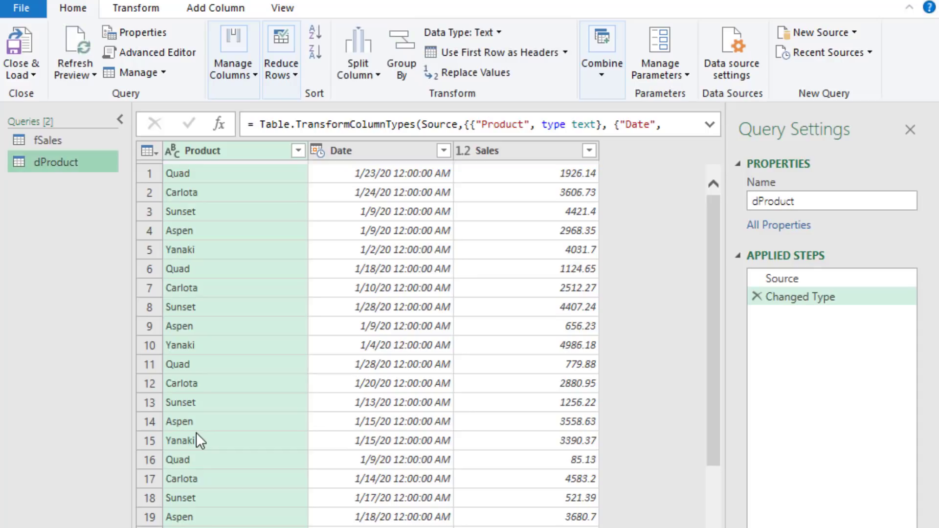
- Keep only the Product column in dProduct and remove duplicate product names
right_click(219, 155)
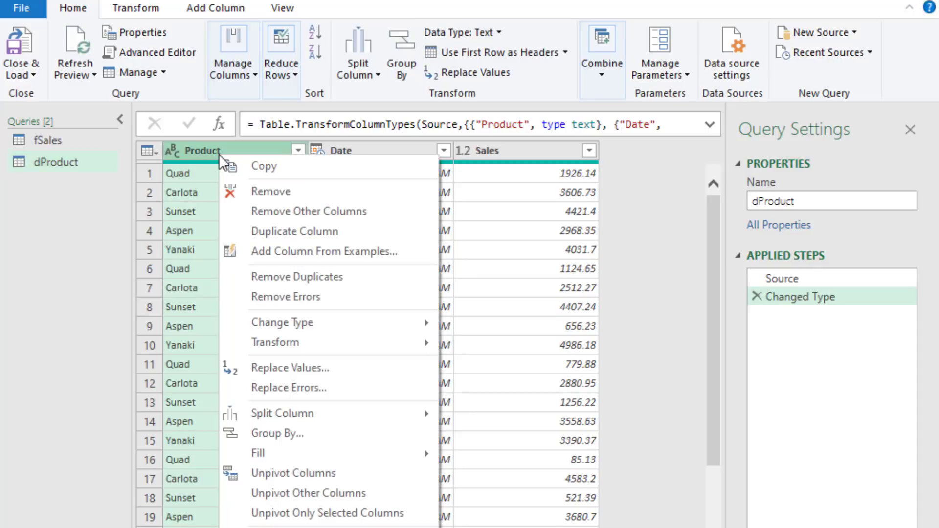
left_click(310, 213)
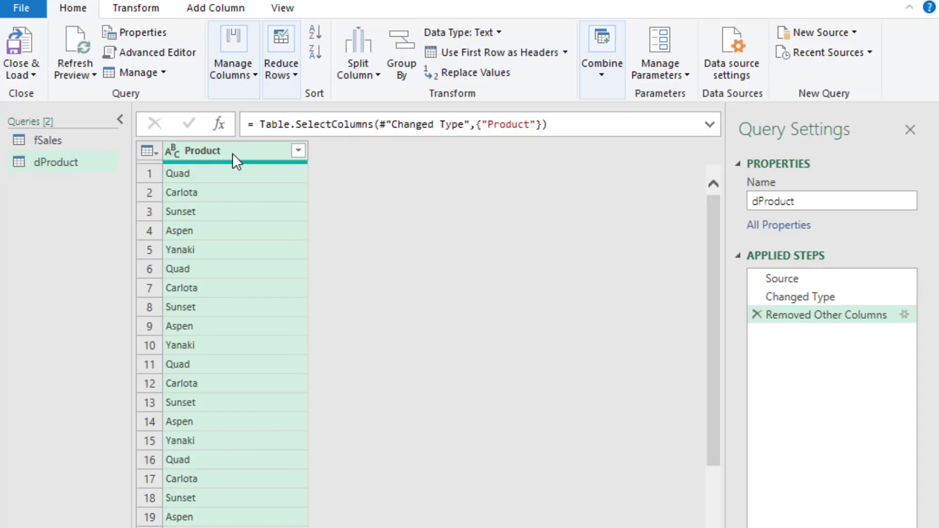
right_click(232, 154)
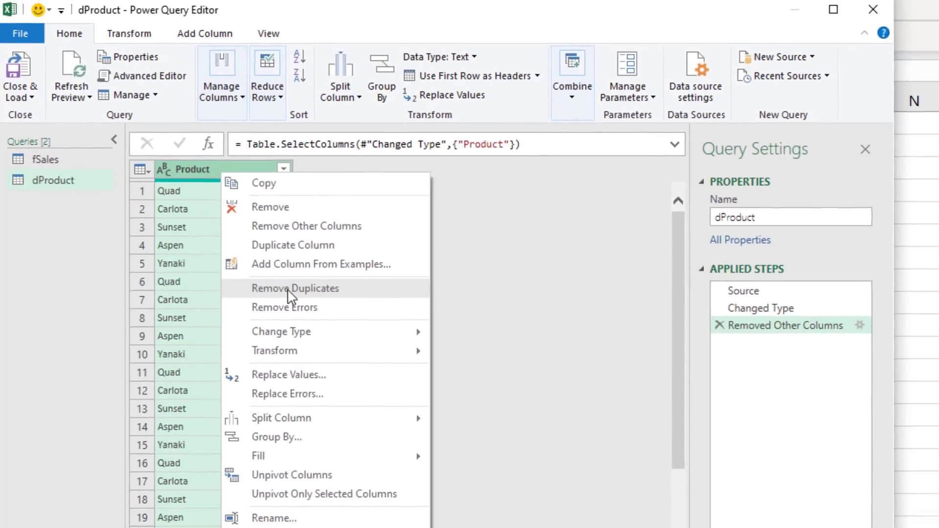
left_click(302, 276)
- Add an Index column to dProduct starting from 1
left_click(206, 34)
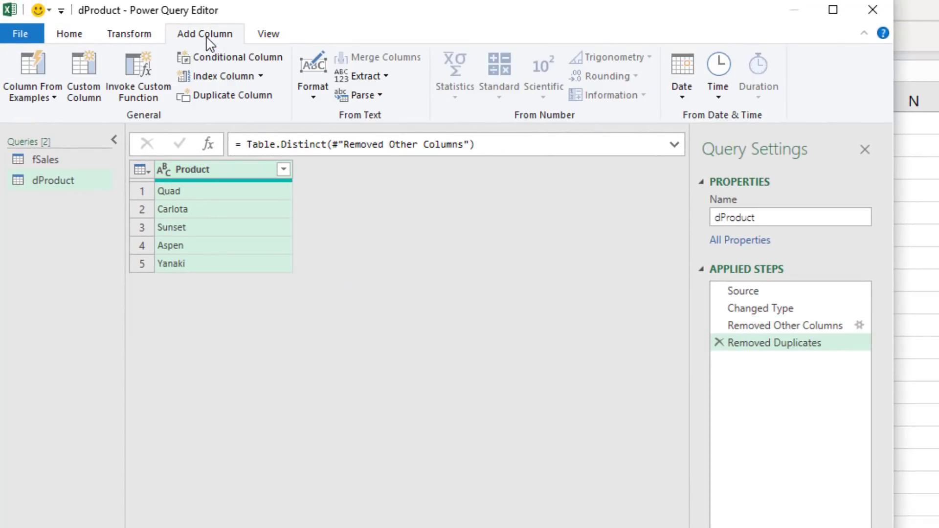
left_click(261, 76)
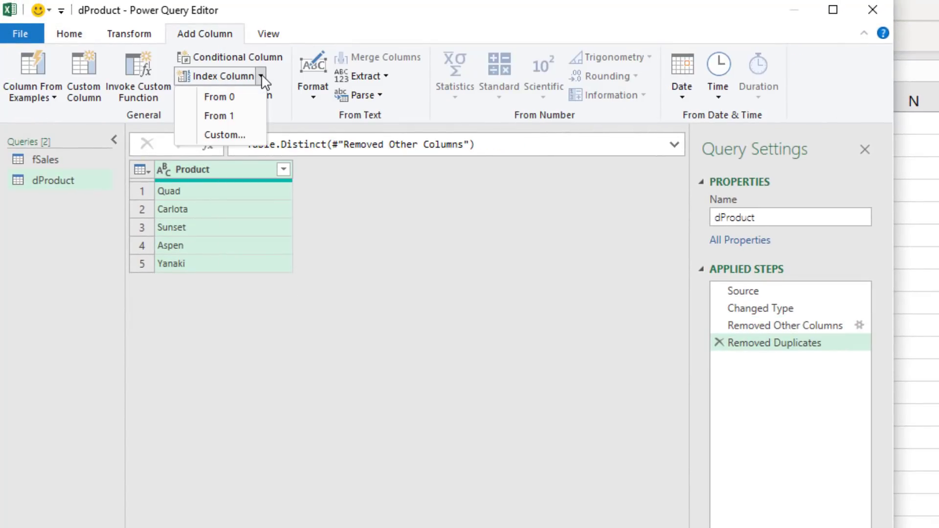
left_click(251, 116)
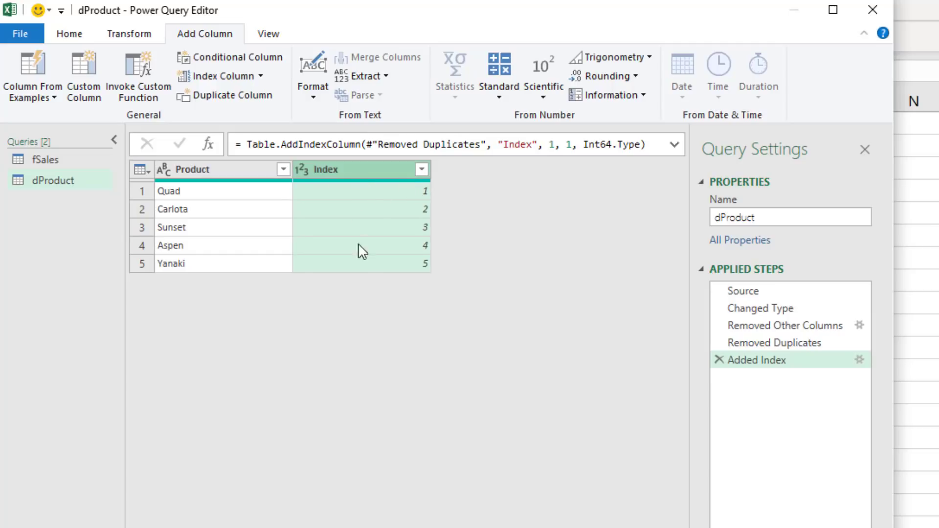
- Merge fSales with dProduct, matching the Product column in both queries
left_click(57, 161)
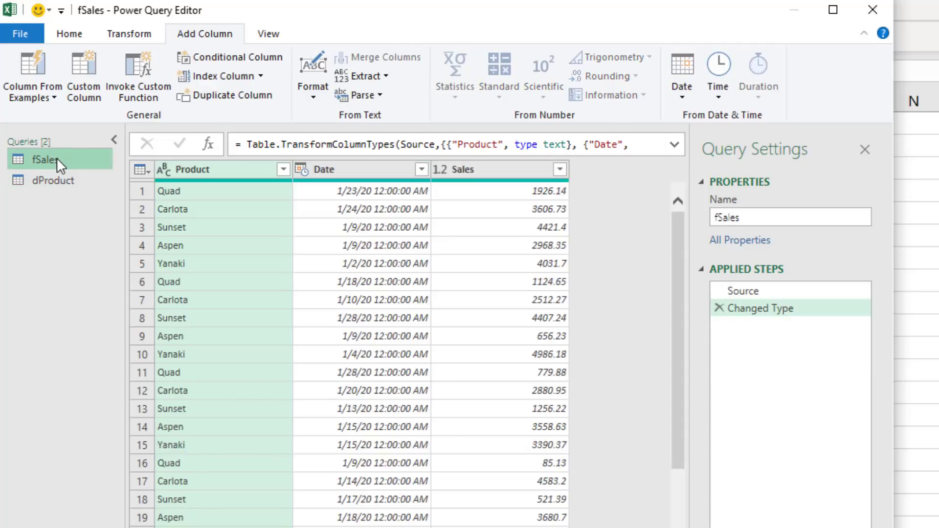
left_click(71, 35)
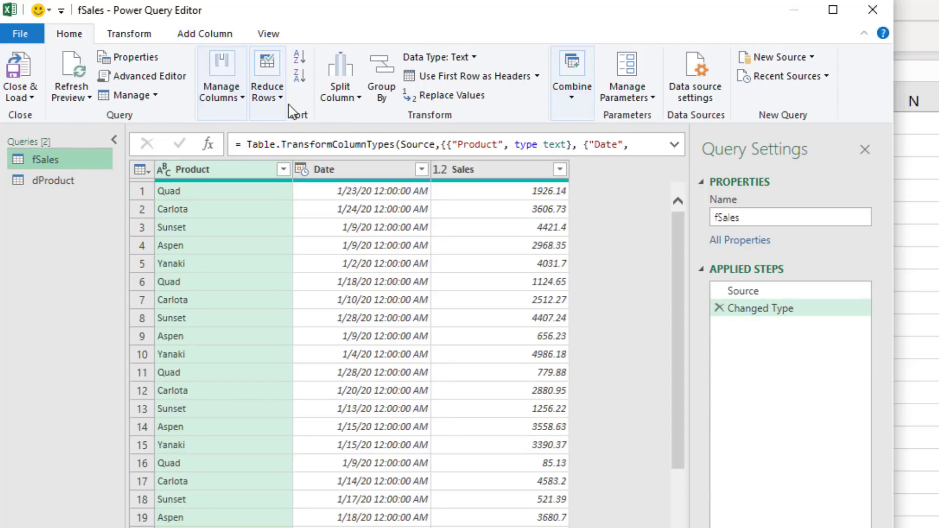
left_click(572, 101)
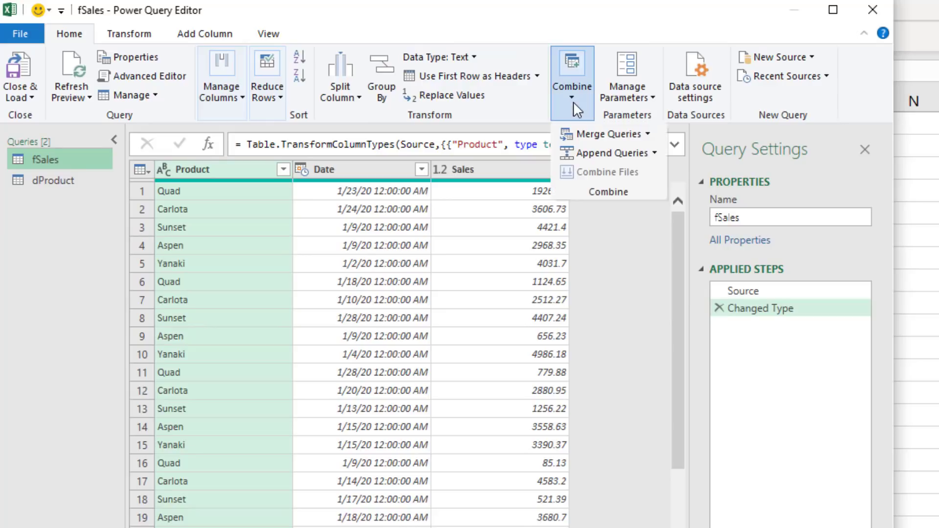
left_click(625, 137)
left_click(344, 183)
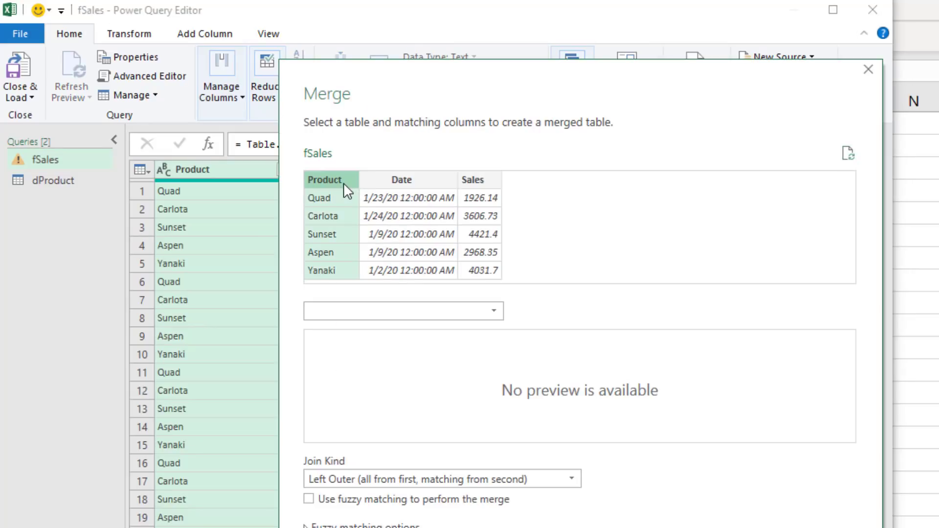
left_click(325, 315)
left_click(333, 331)
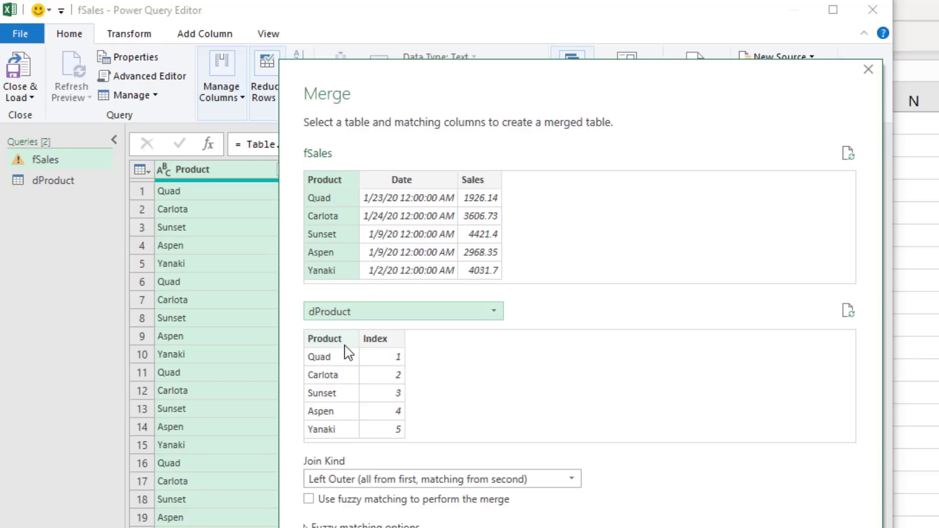
left_click(324, 342)
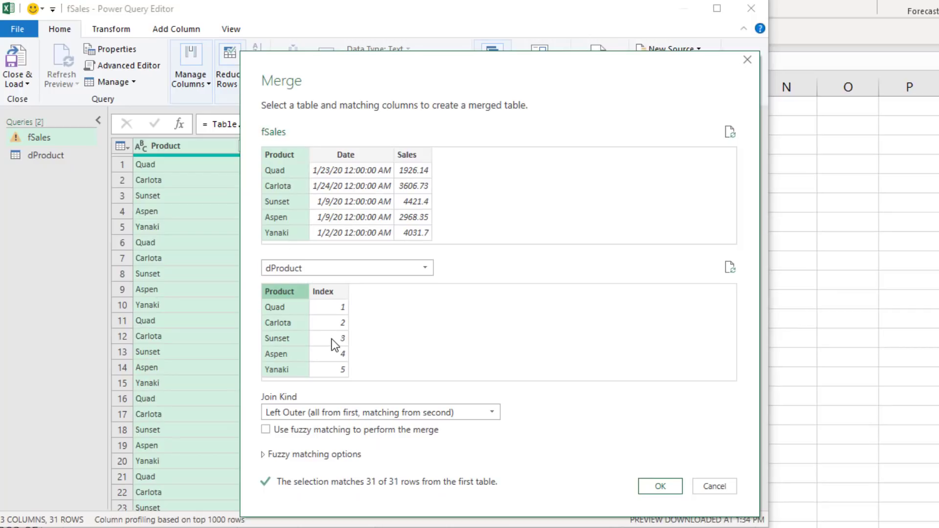
left_click(660, 486)
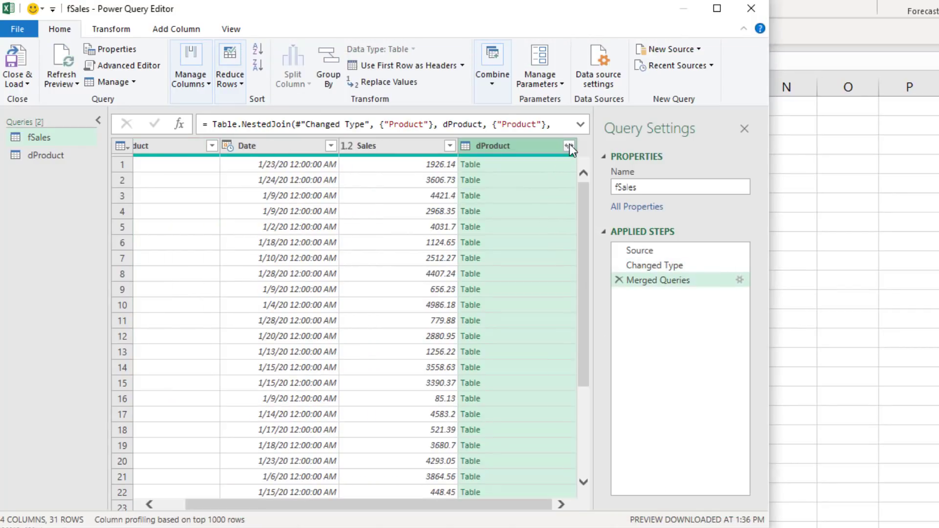
- Expand the dProduct column in fSales to only Index, without a column-name prefix
left_click(569, 145)
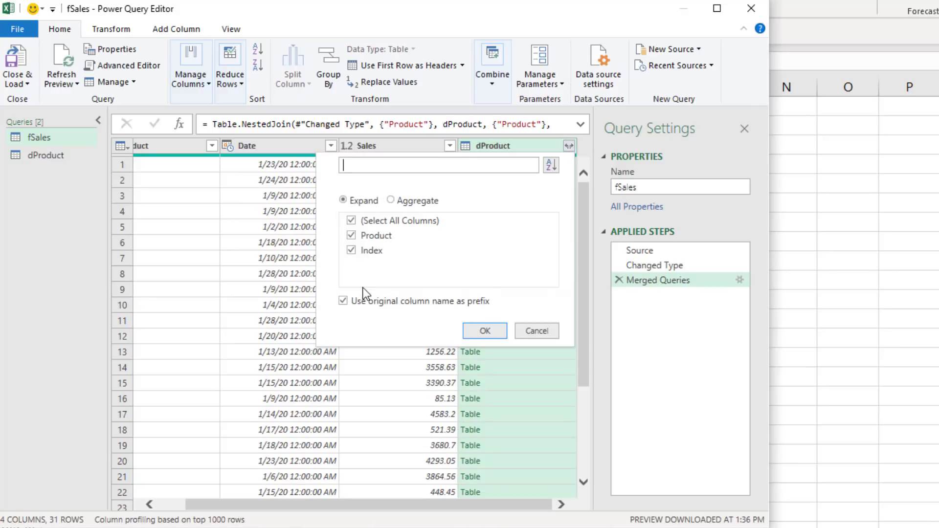
left_click(342, 301)
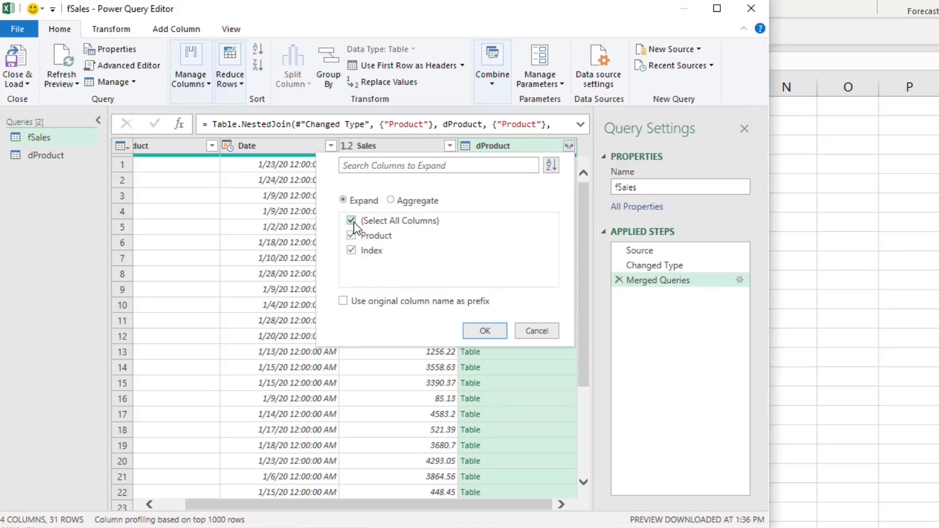
left_click(352, 251)
left_click(485, 332)
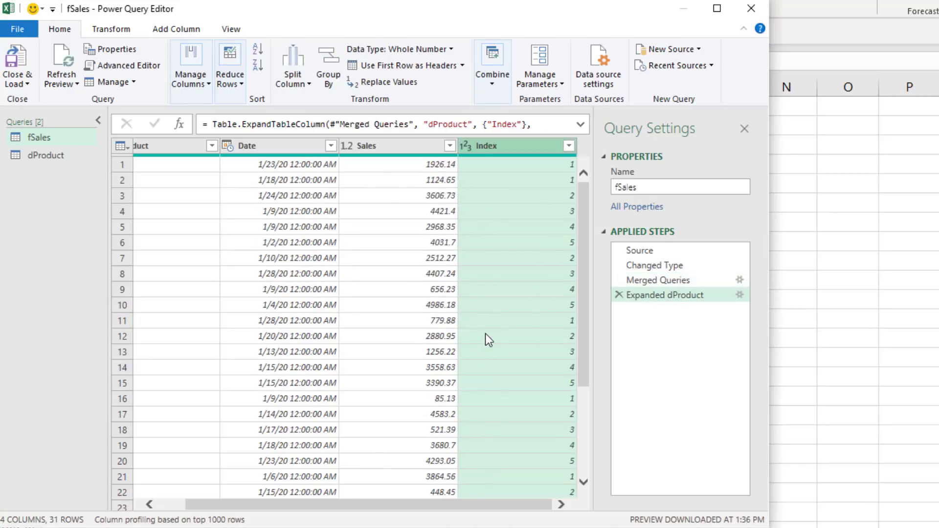
- Remove the Product column from fSales and set the Date column type to Date
right_click(169, 147)
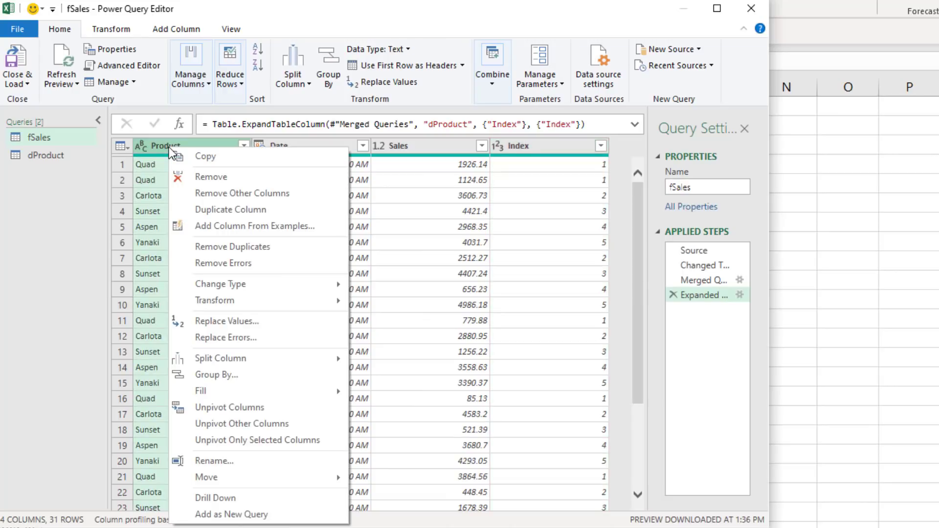
left_click(221, 182)
left_click(142, 147)
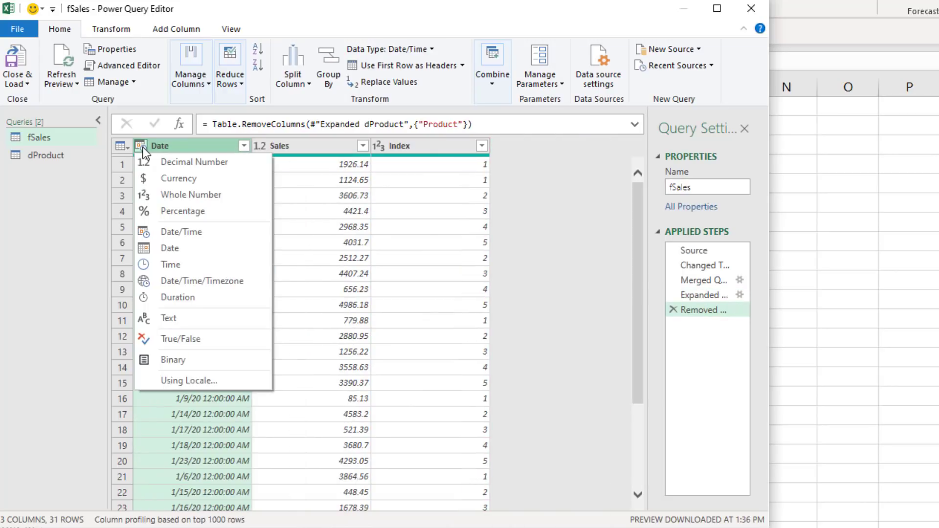
left_click(175, 246)
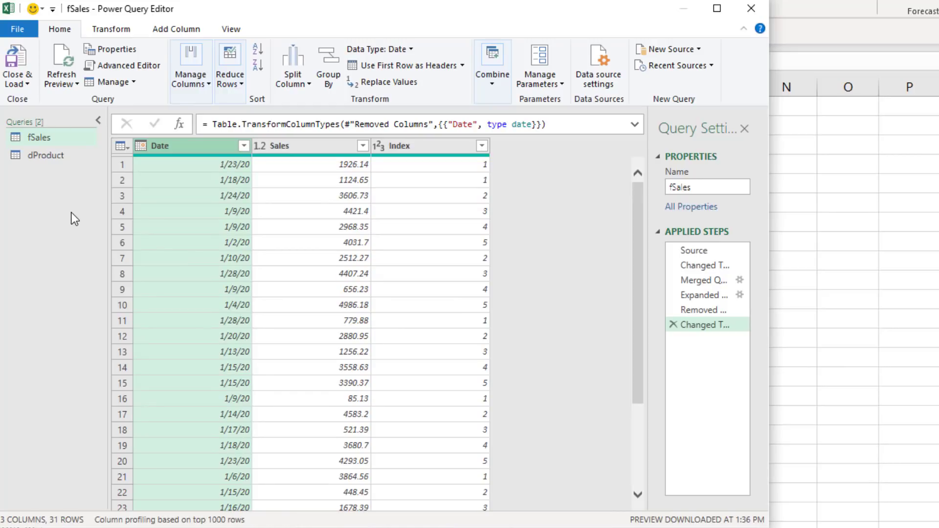
- Load fSales as a connection only, added to the Data Model, then select the Sort? table
left_click(29, 81)
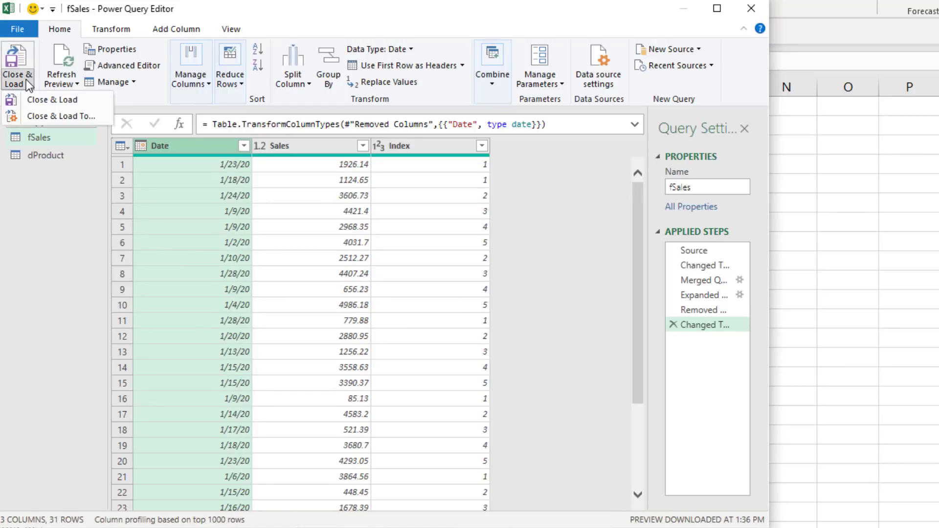
left_click(36, 116)
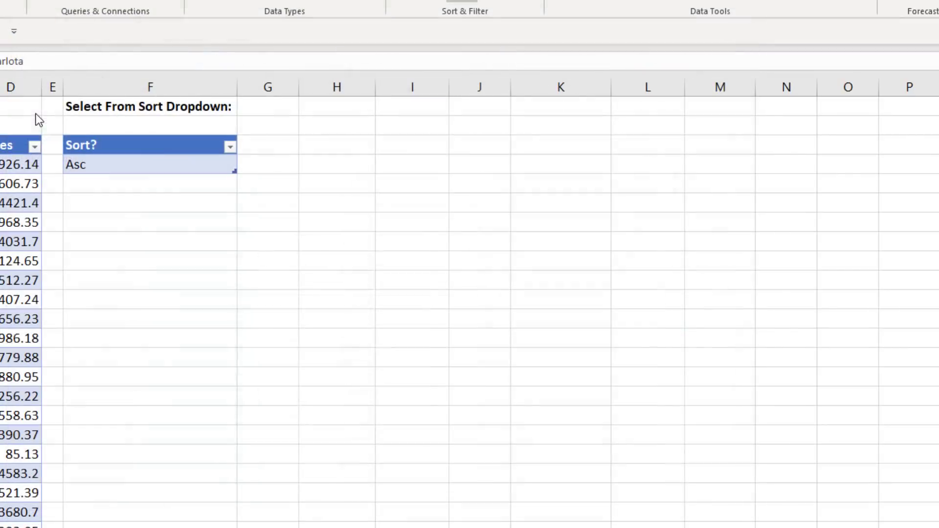
left_click(233, 319)
left_click(200, 394)
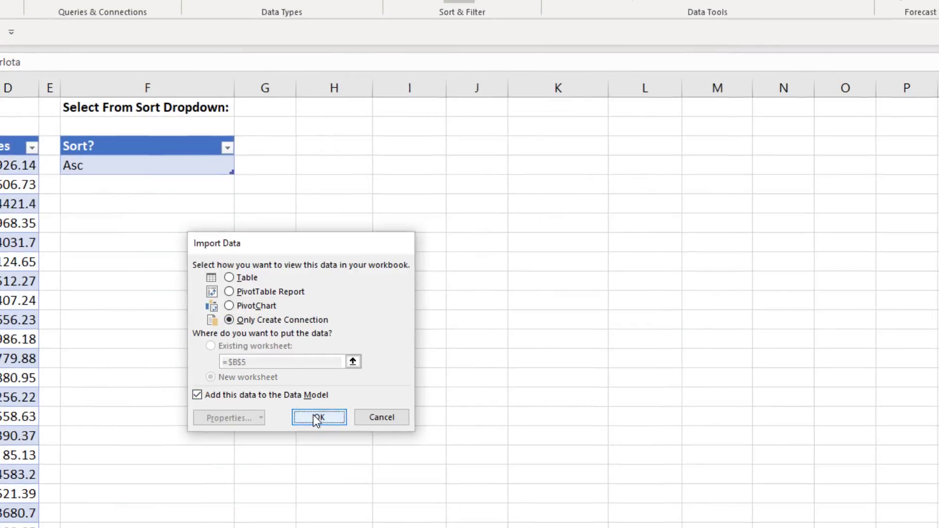
left_click(319, 416)
mouse_move(736, 280)
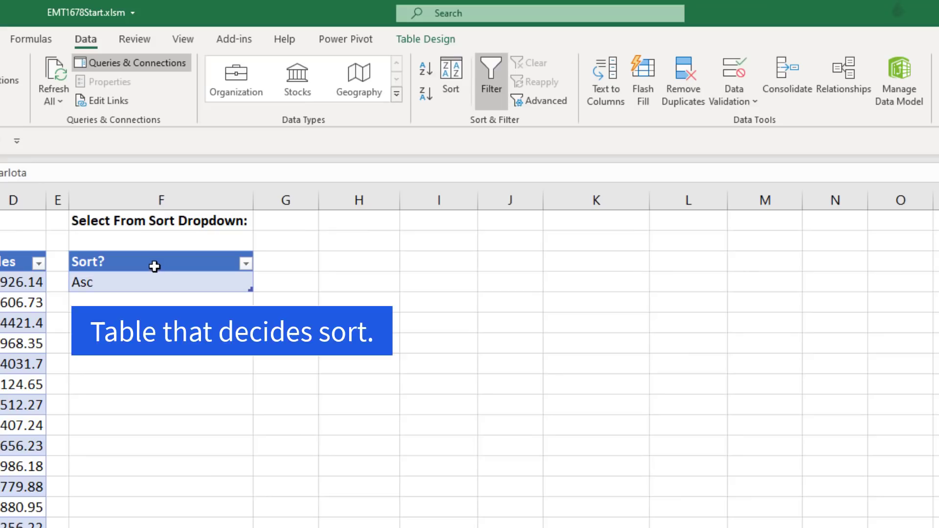
left_click(154, 266)
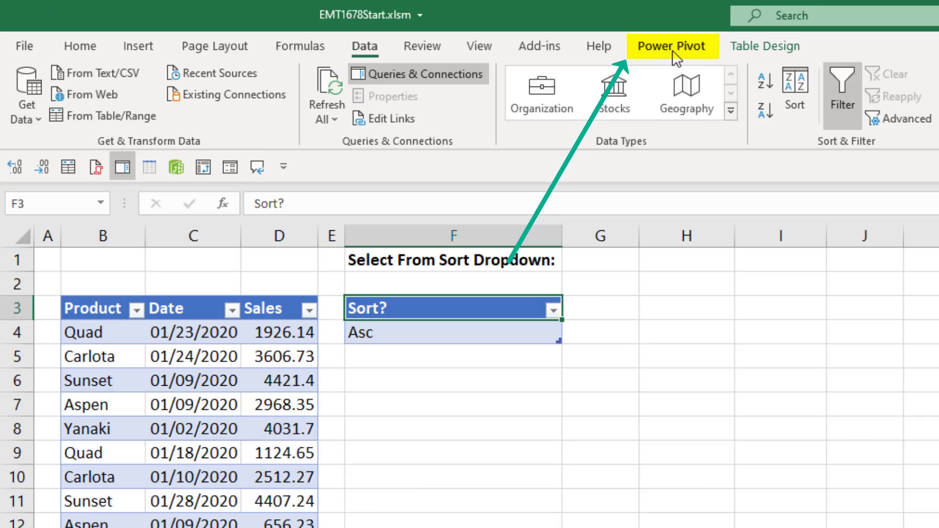
- Add the Sort? table to the Data Model and select a date in fSales' Date column
left_click(345, 38)
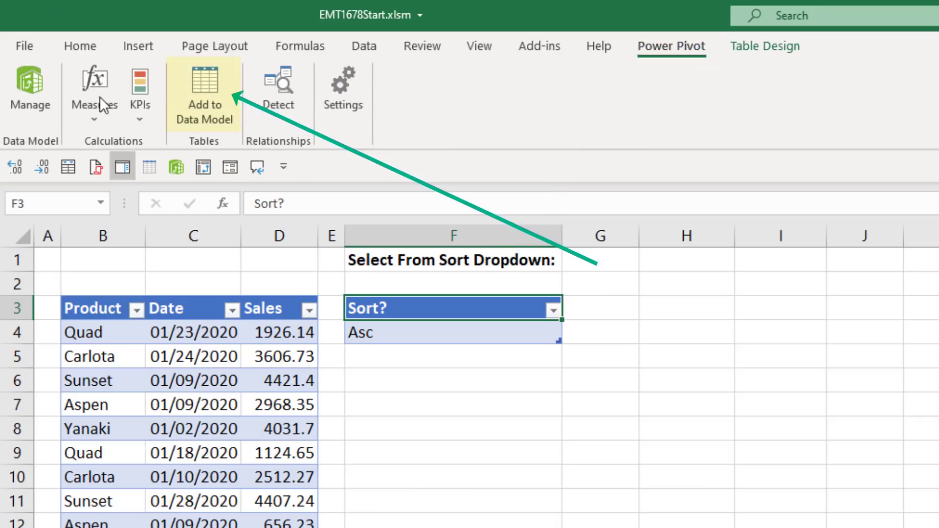
left_click(215, 104)
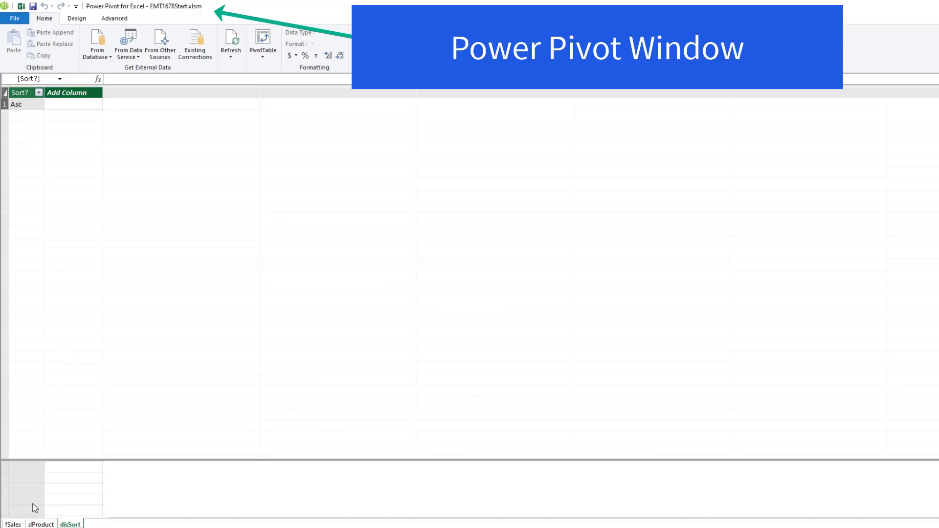
left_click(14, 524)
left_click(30, 123)
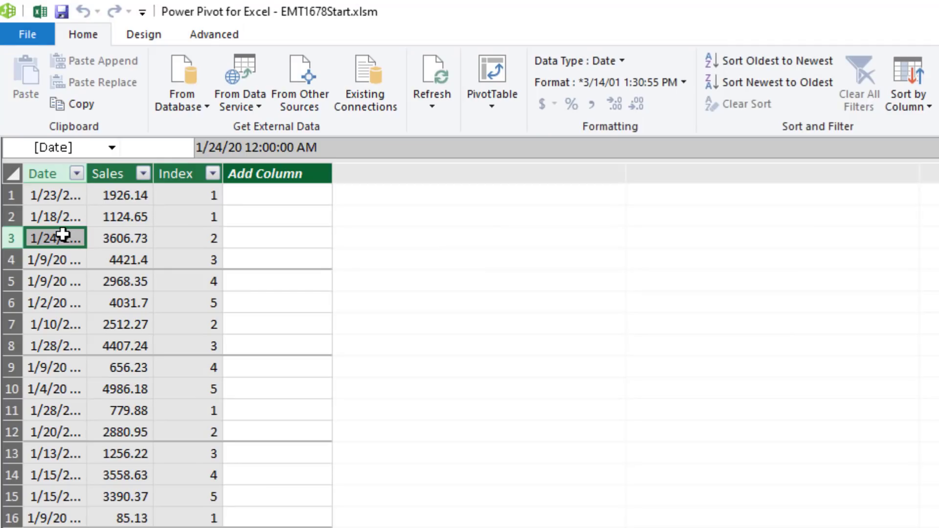
- Create a new date table from Design > Date Table and rename it dDate
left_click(142, 38)
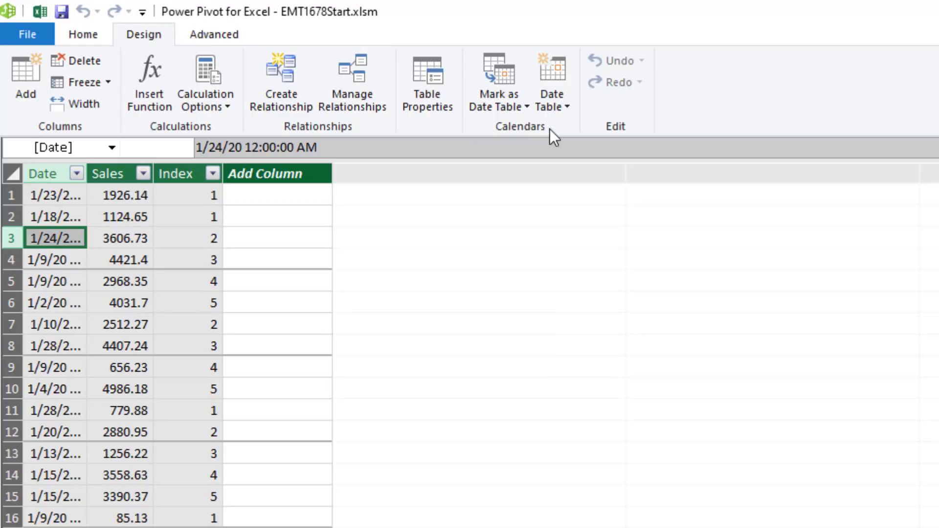
left_click(563, 103)
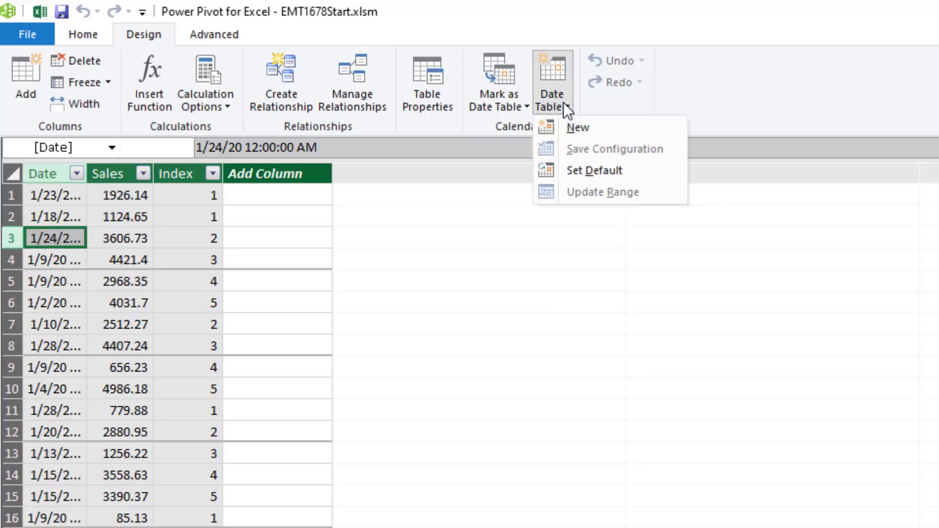
left_click(572, 128)
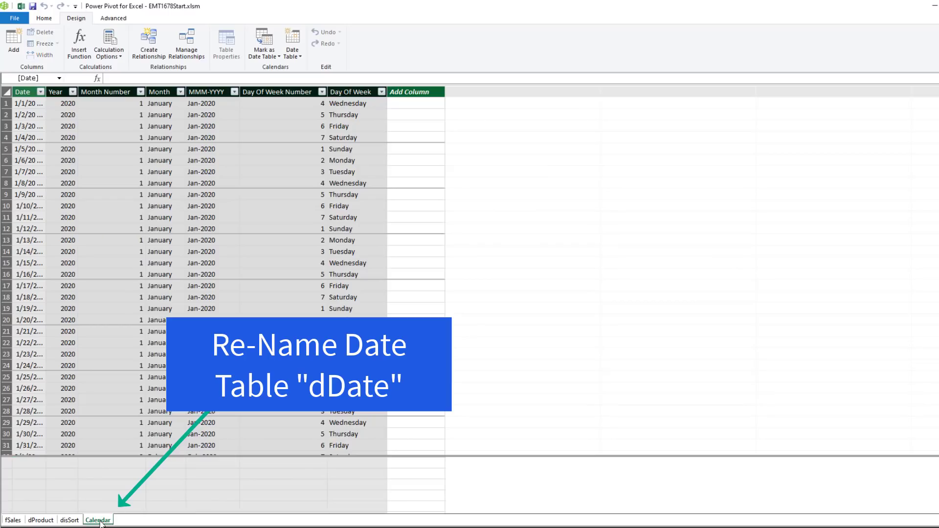
double_click(100, 521)
type("dDate")
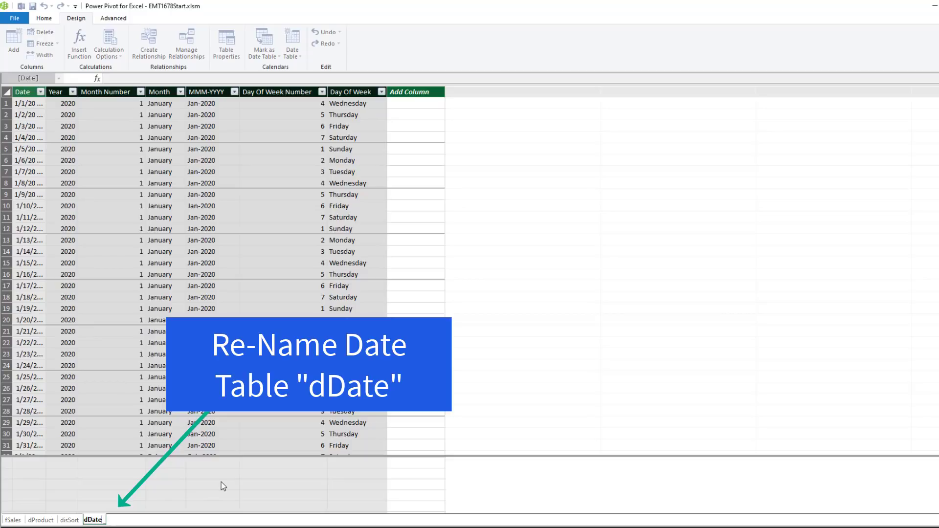
key("Return")
- In Diagram View, link fSales Date to dDate Date and dProduct Index to fSales Index
left_click(44, 18)
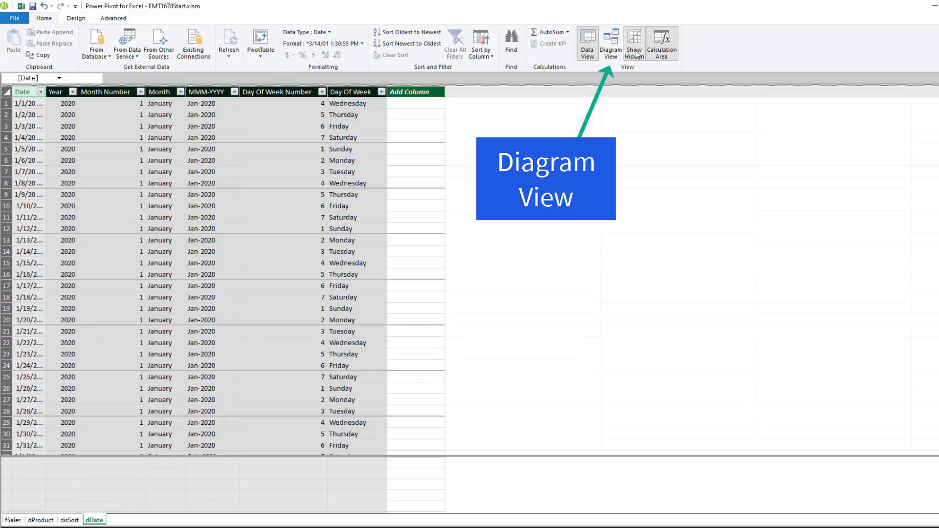
left_click(611, 49)
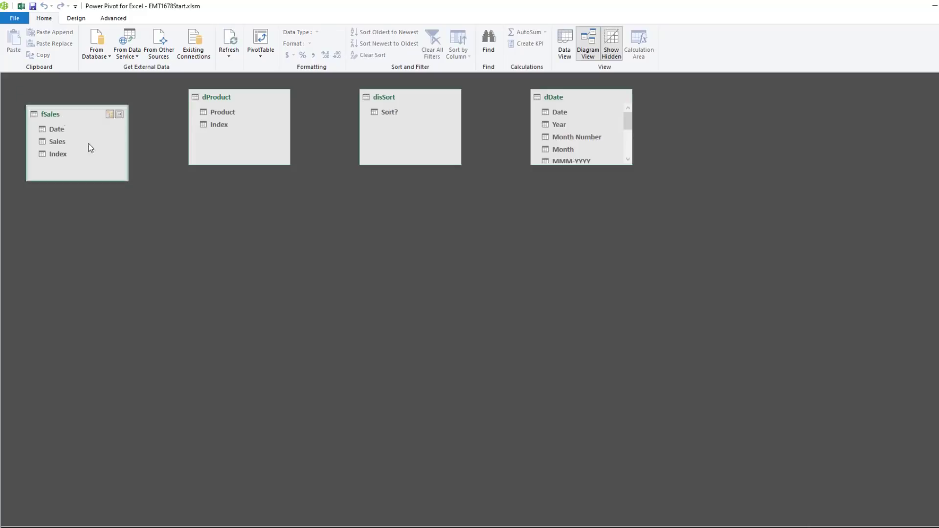
left_click_drag(60, 115, 216, 213)
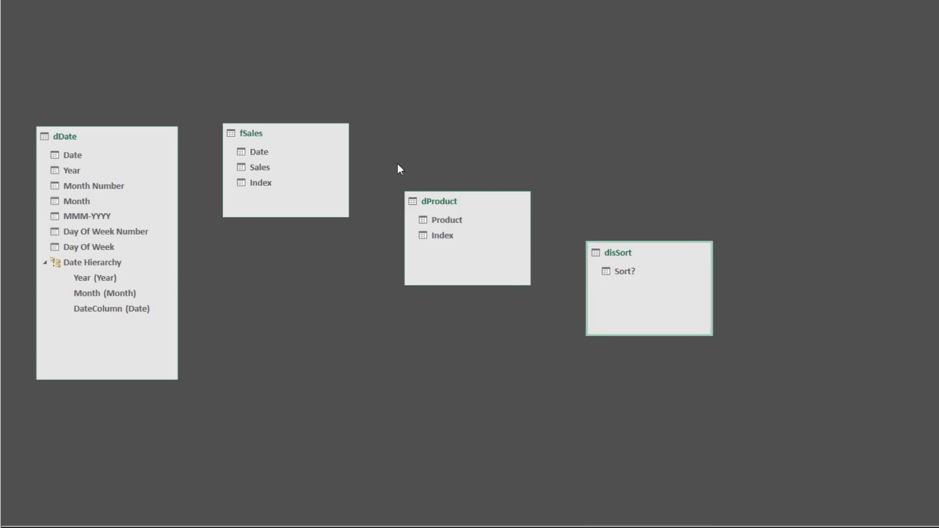
left_click_drag(256, 153, 75, 152)
left_click_drag(448, 237, 251, 185)
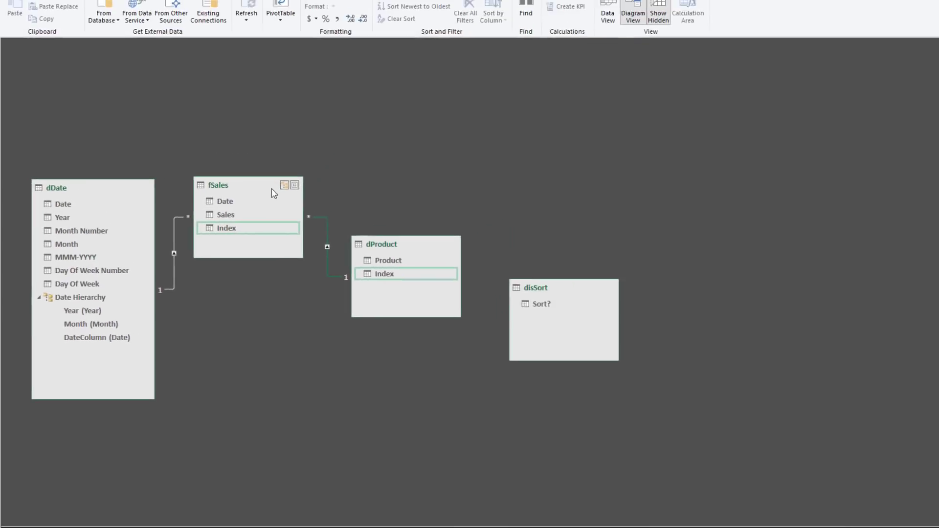
- Enter the measure Total Sales:=SUM(fSales[Sales]) in the fSales calculation area
left_click(609, 19)
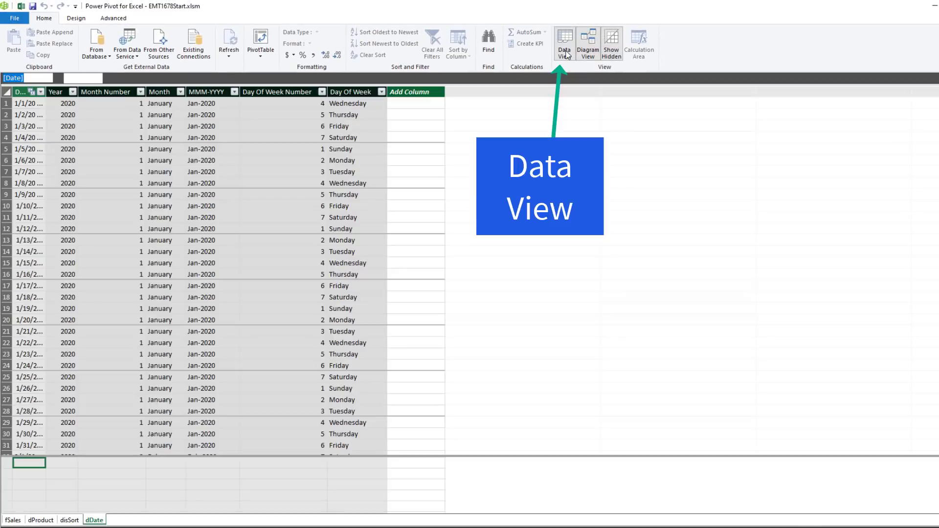
left_click(13, 520)
left_click_drag(86, 457, 99, 225)
left_click(98, 223)
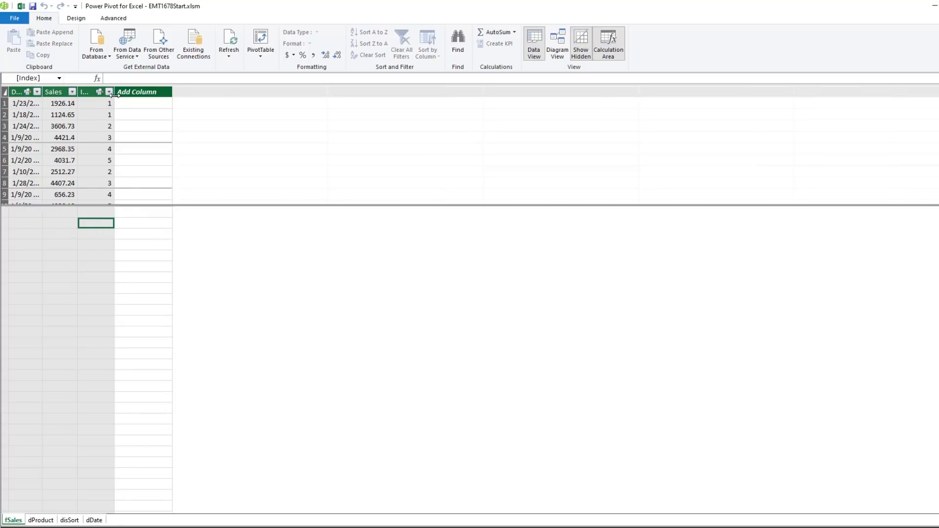
left_click_drag(113, 92, 252, 93)
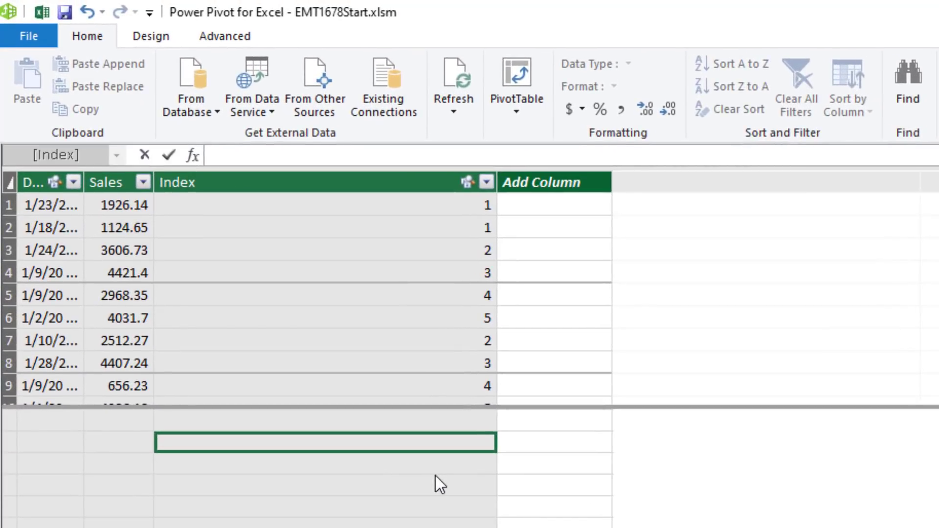
type("Total Sales")
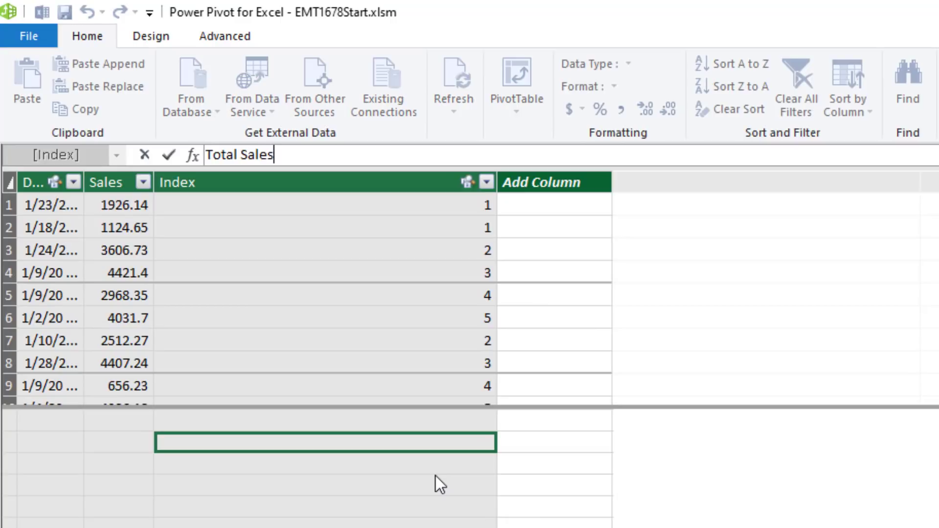
type(":=SUM(")
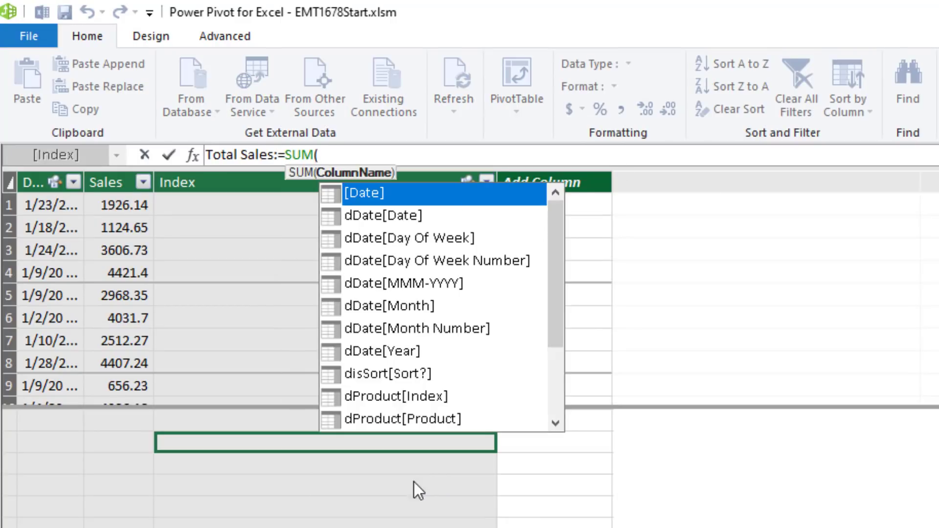
left_click(125, 173)
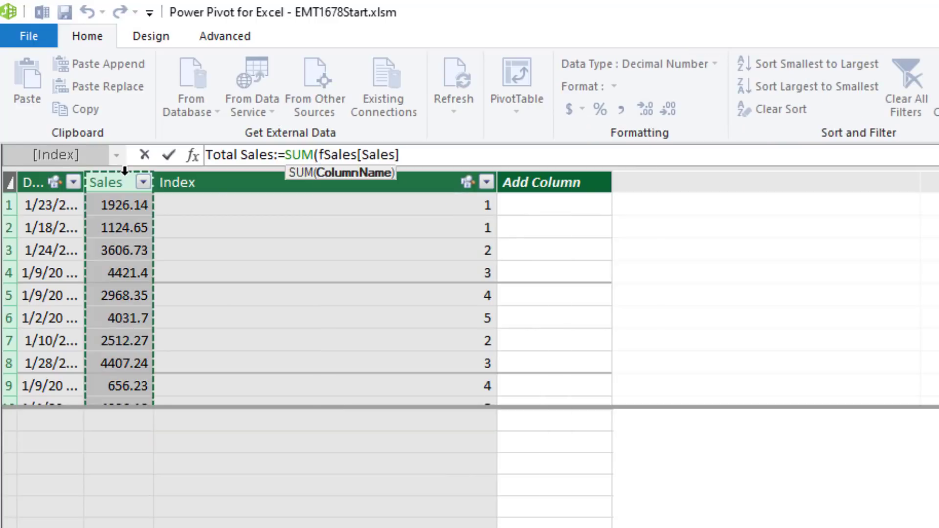
type(")")
key("Return")
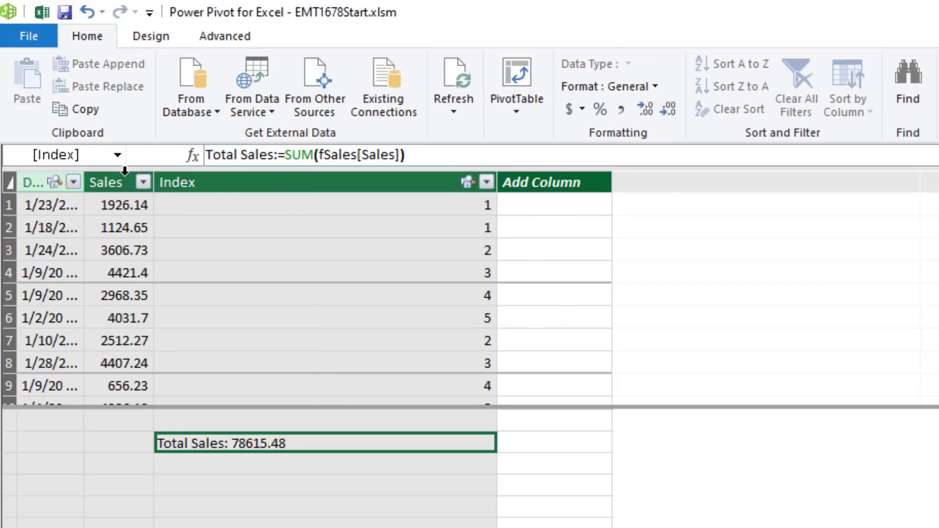
- Format Total Sales with comma style and two decimals, showing 78,615.48
left_click(622, 109)
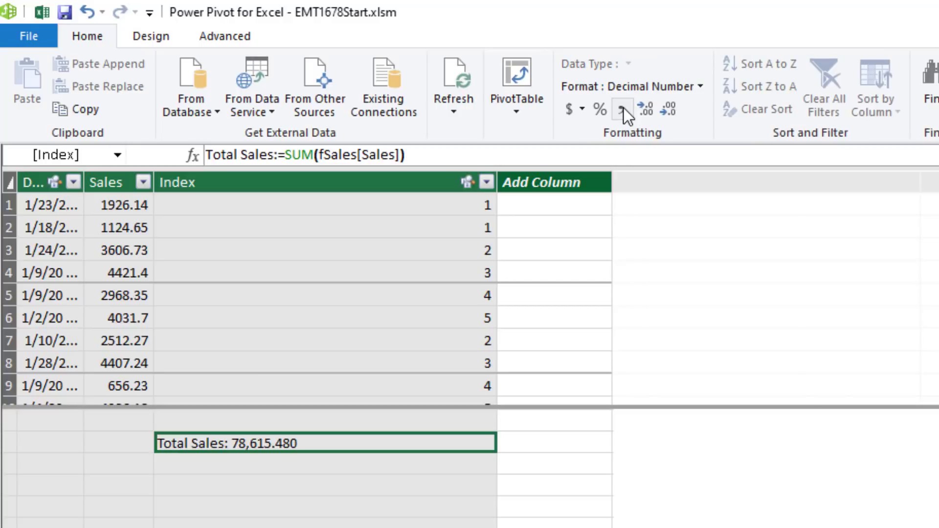
left_click(673, 109)
mouse_move(470, 178)
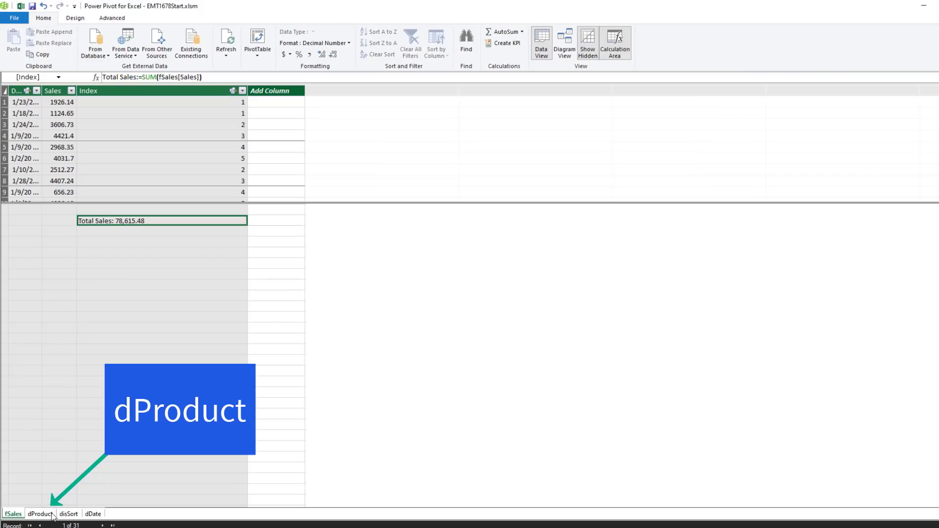
- In dProduct's Table Behavior, choose Index as Row Identifier and tick Index under Keep Unique Rows
left_click(46, 513)
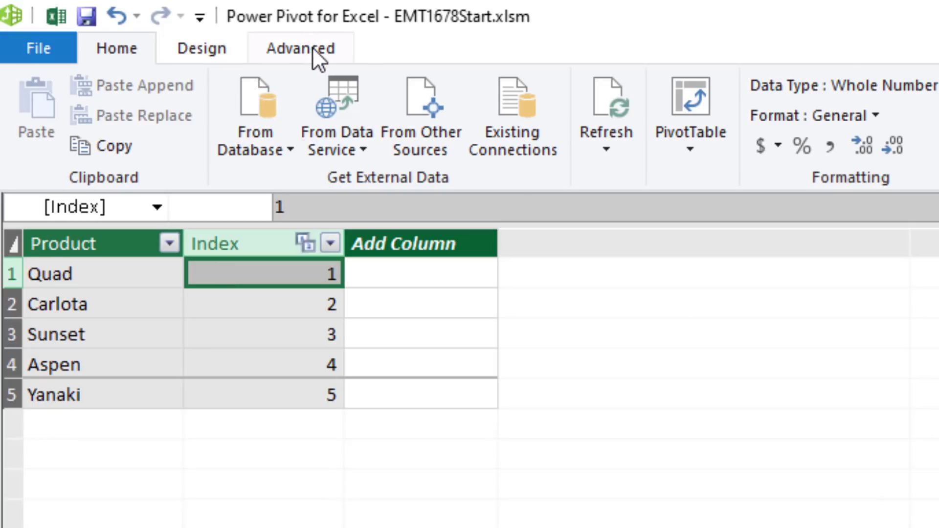
left_click(117, 17)
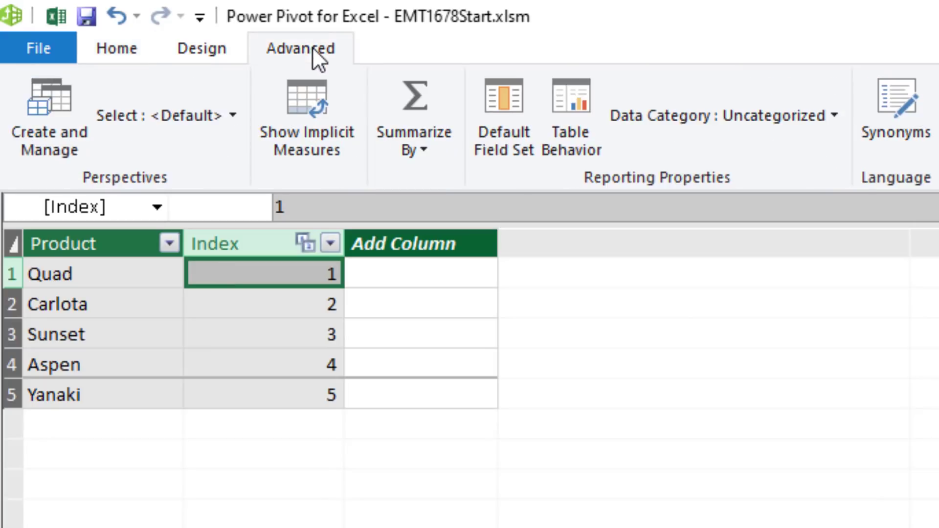
left_click(586, 138)
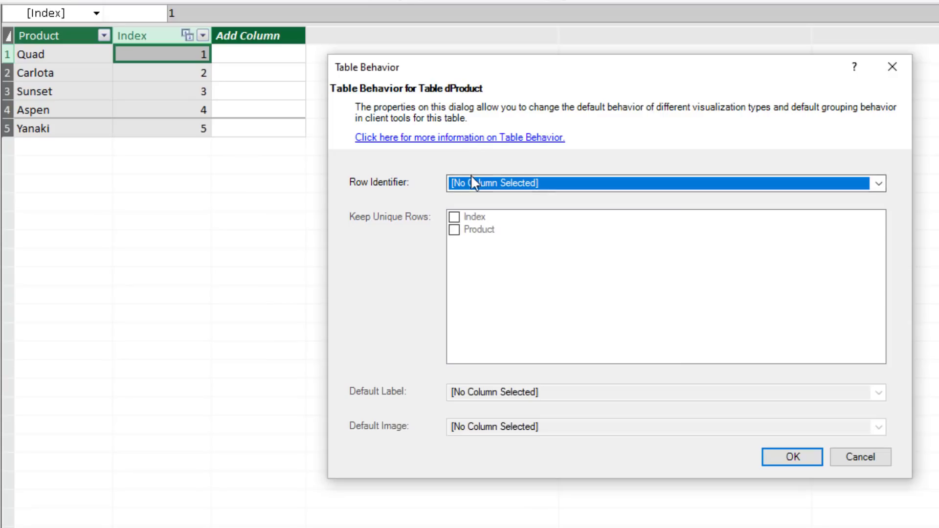
left_click(470, 182)
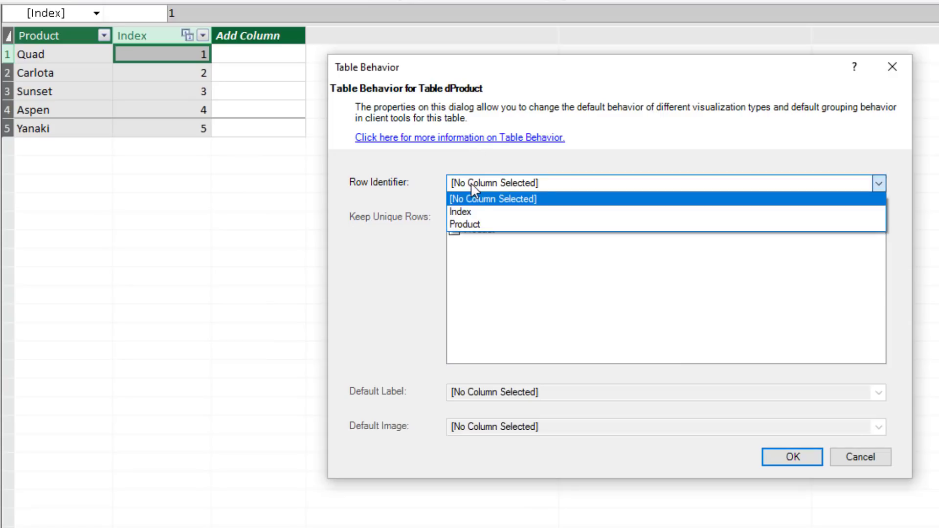
left_click(472, 212)
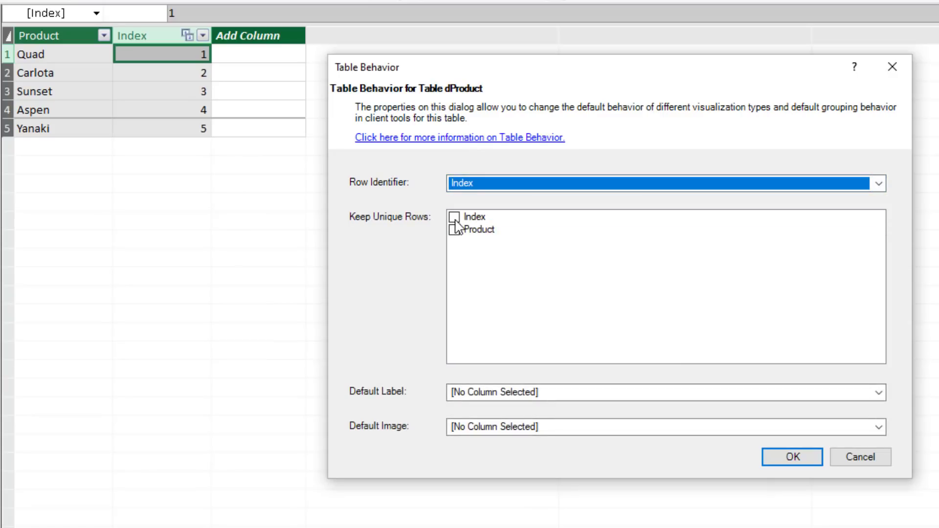
left_click(454, 216)
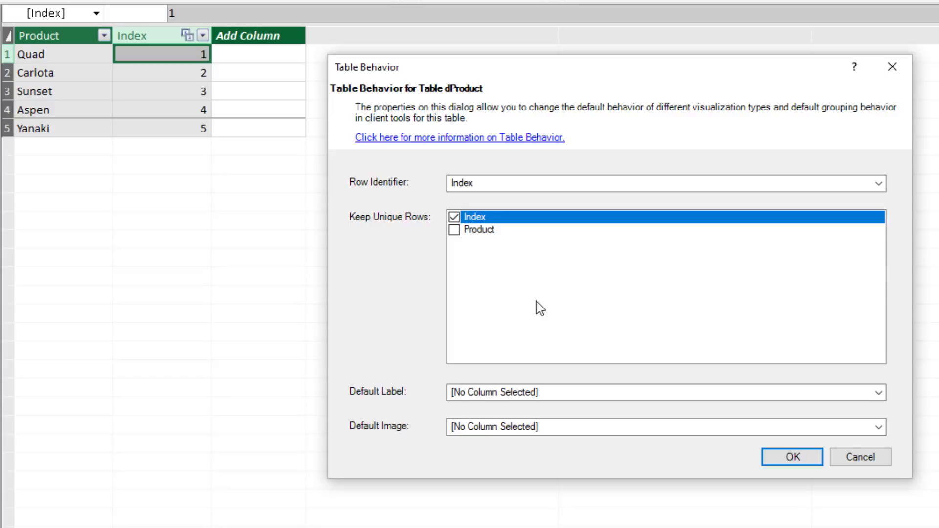
left_click(792, 457)
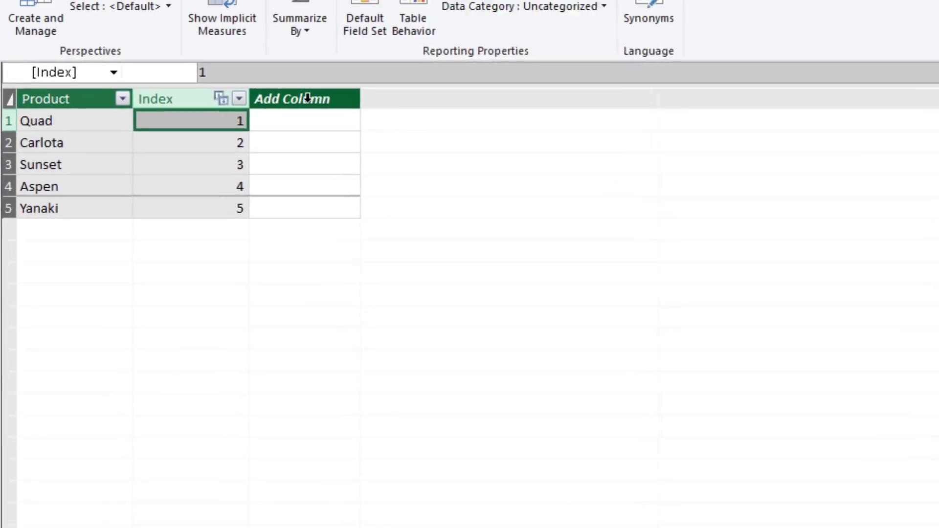
- Add a ProductSales column to dProduct with the formula =[Total Sales]
double_click(307, 97)
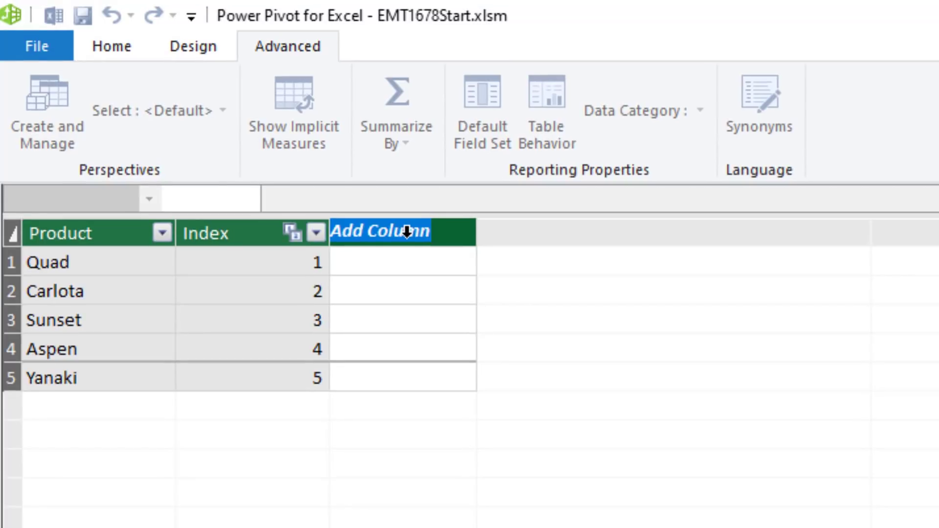
type("ProductSo")
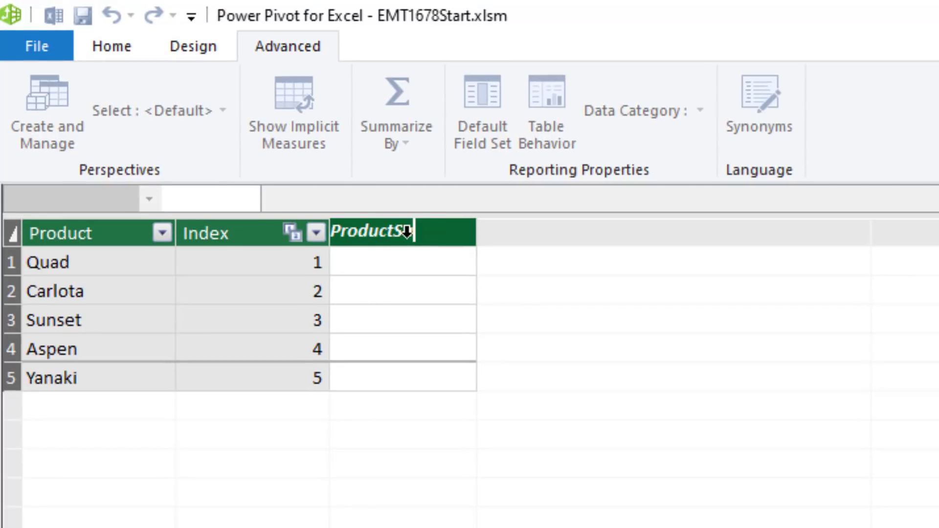
type("les")
key("Return")
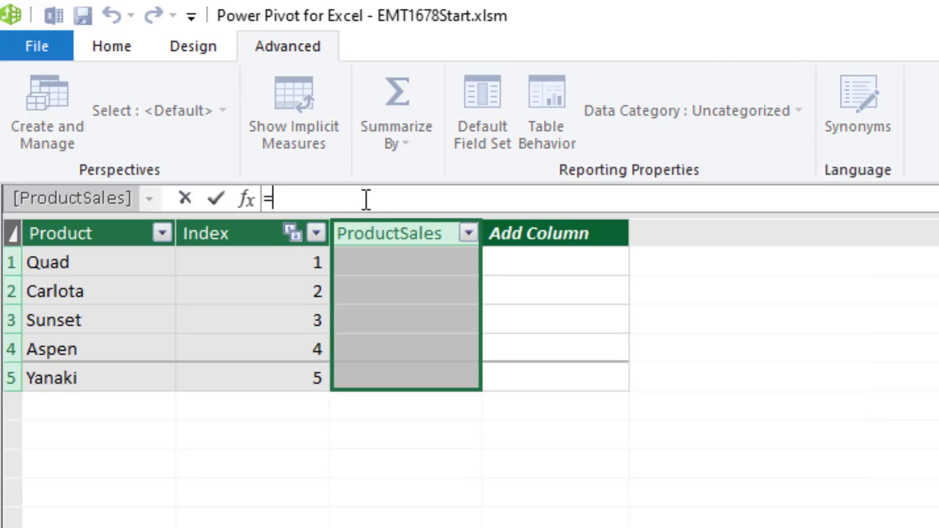
type("[t")
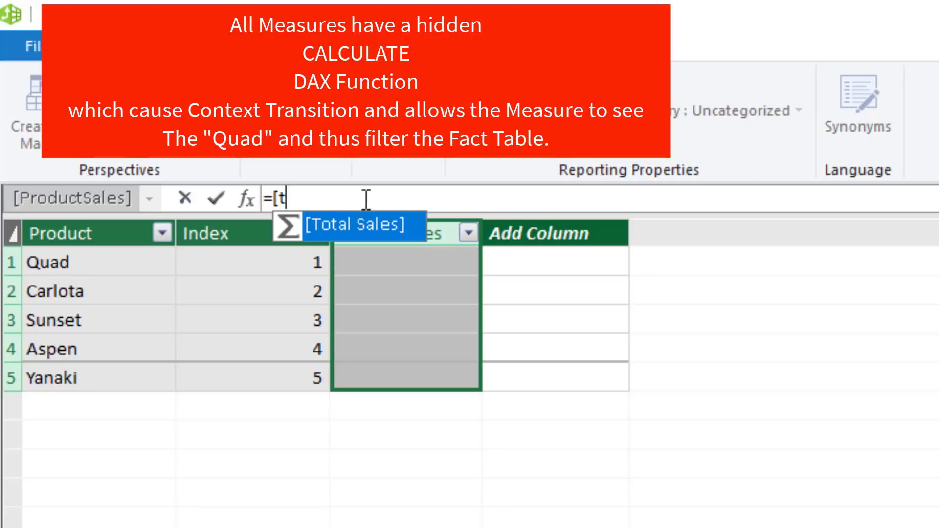
key("Tab")
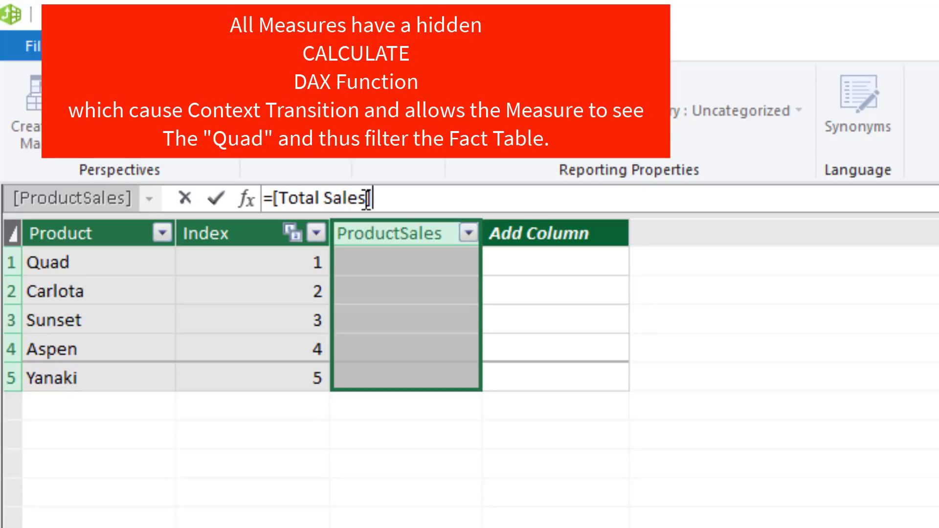
key("Return")
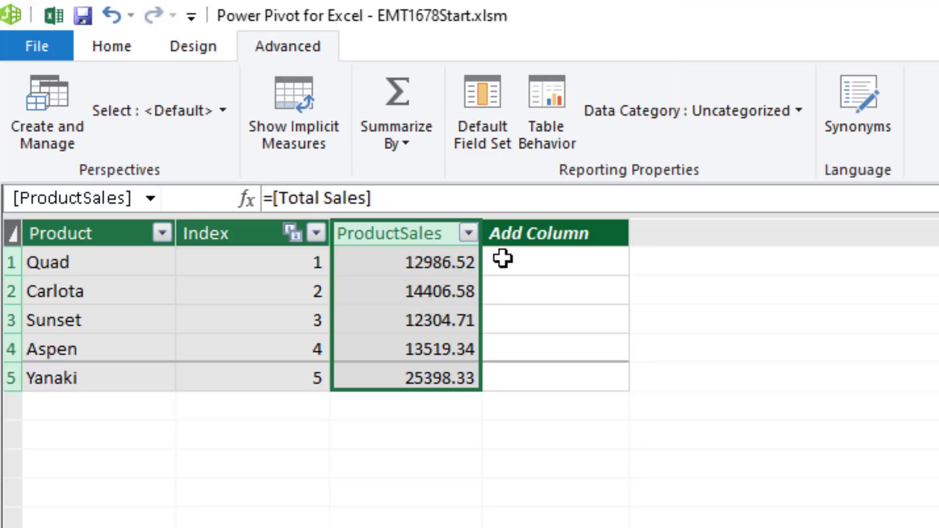
- Add a Helper column =SUM(fSales[Sales]) to dProduct, showing 78615.48 on every row
double_click(517, 227)
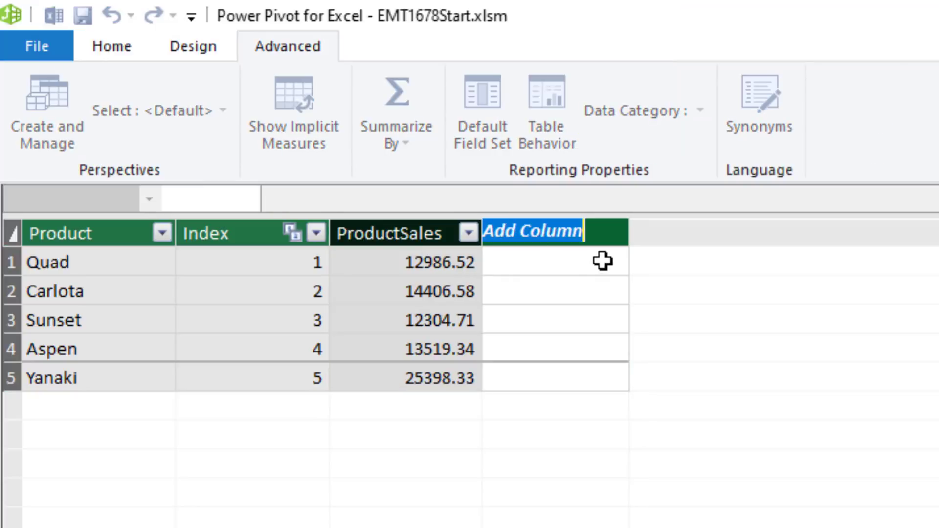
type("Helper")
key("Return")
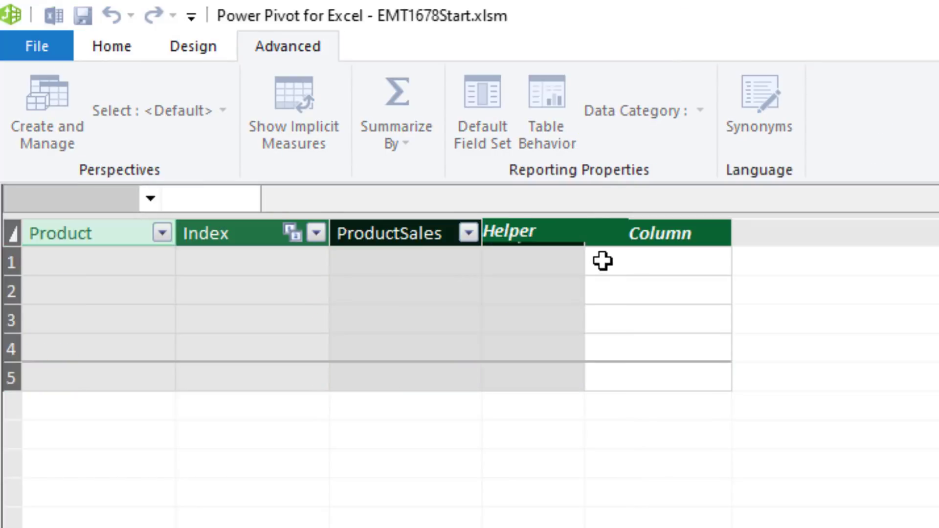
left_click(366, 203)
type("SUM(f")
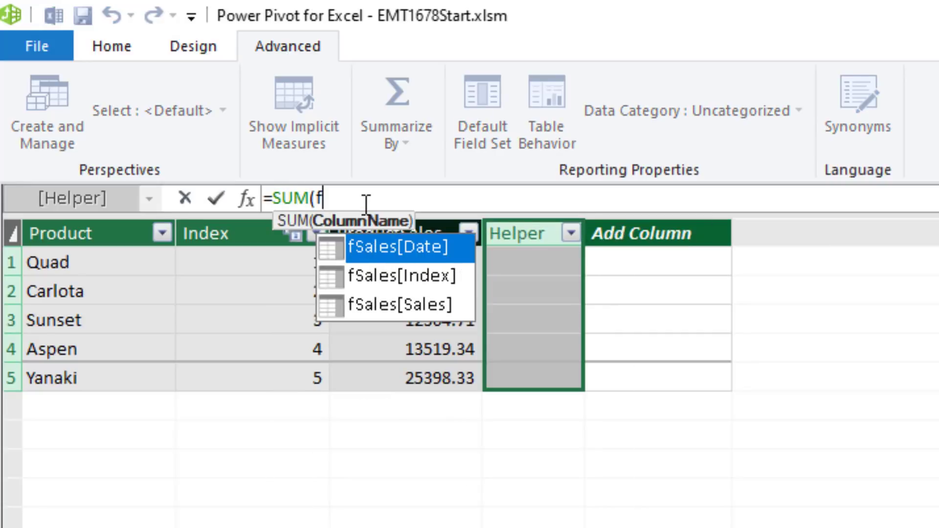
key("Down")
key("Down")
key("Tab")
type(")")
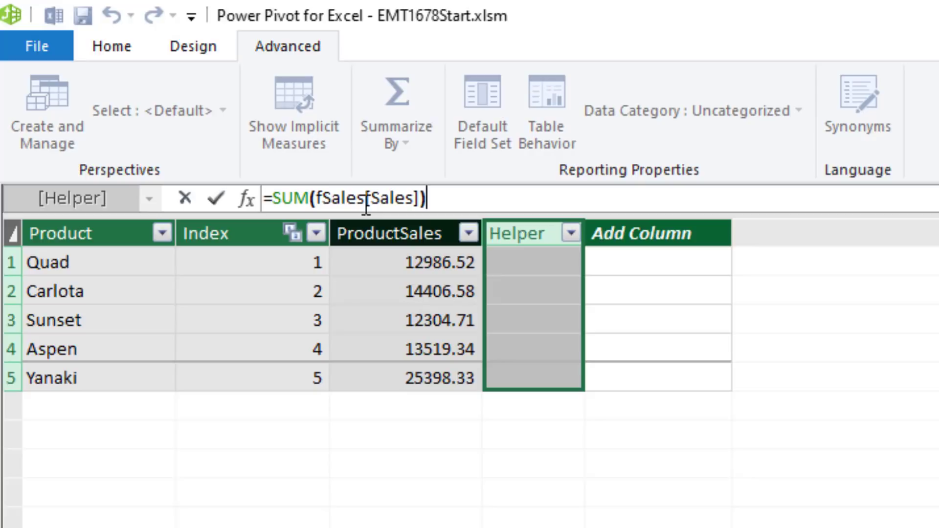
key("Return")
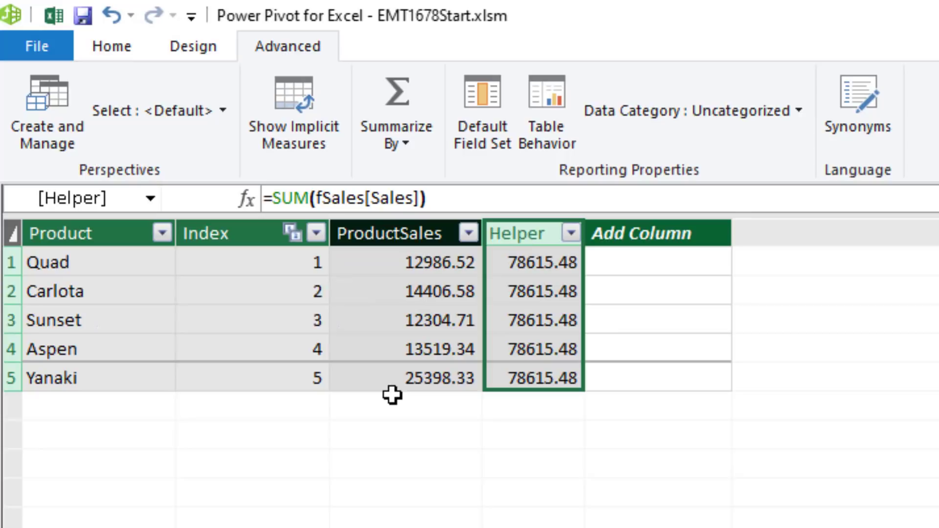
left_click_drag(455, 319, 105, 319)
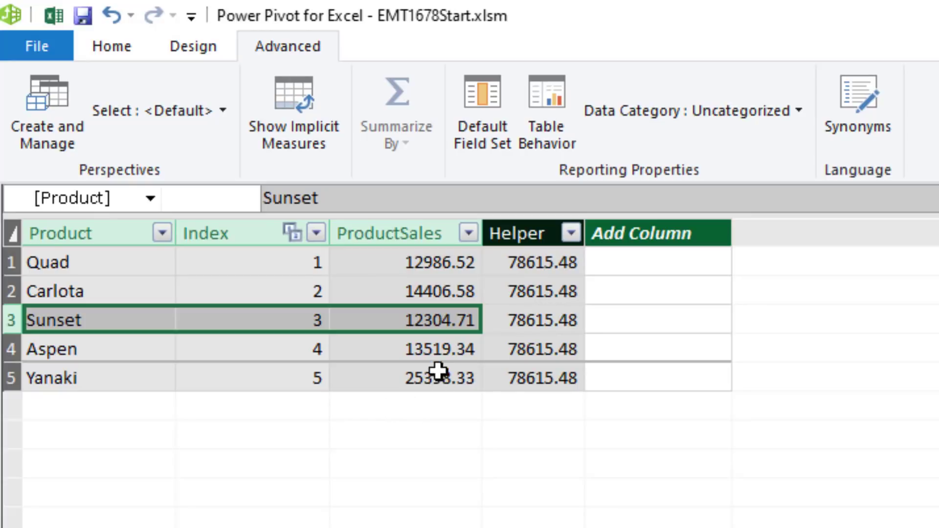
- Append /[Total Sales] to the Helper formula, giving ratios like Quad 6.05, then highlight the expression
left_click(515, 270)
left_click(482, 203)
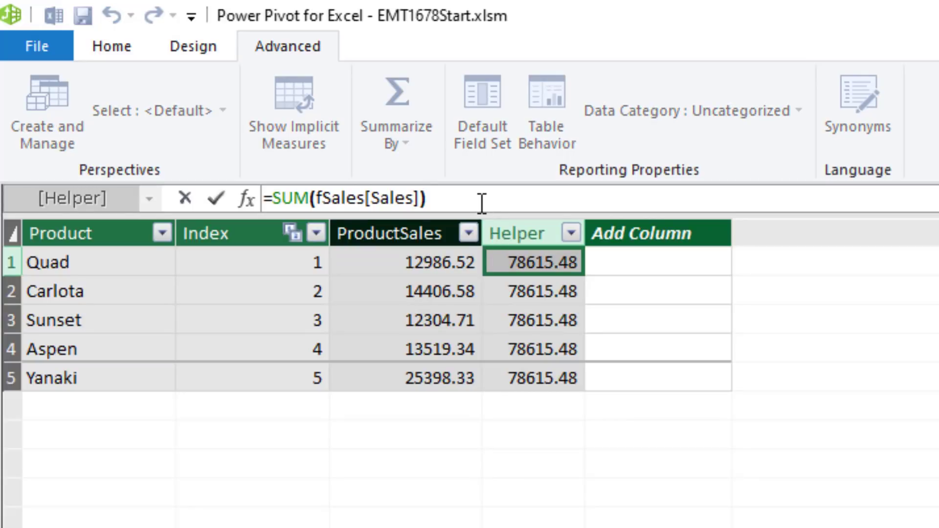
type("/[")
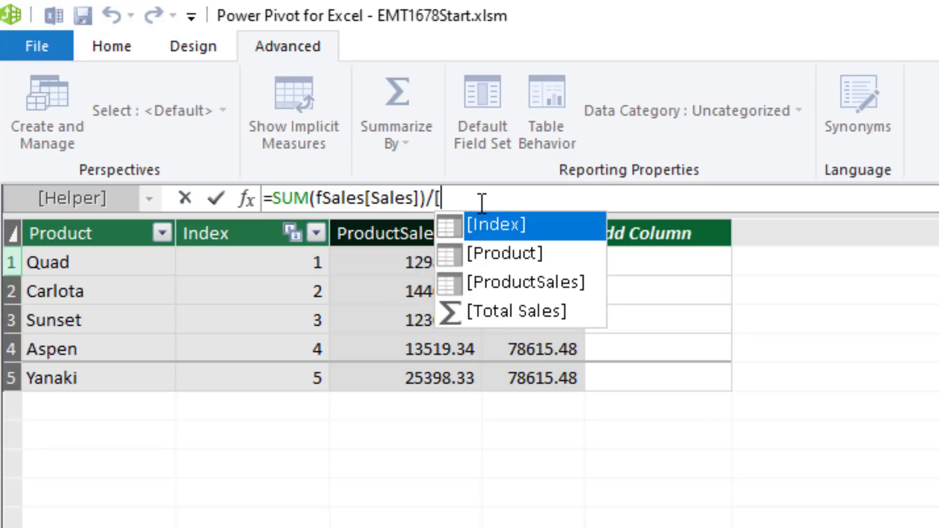
key("Down")
key("Down")
key("Down")
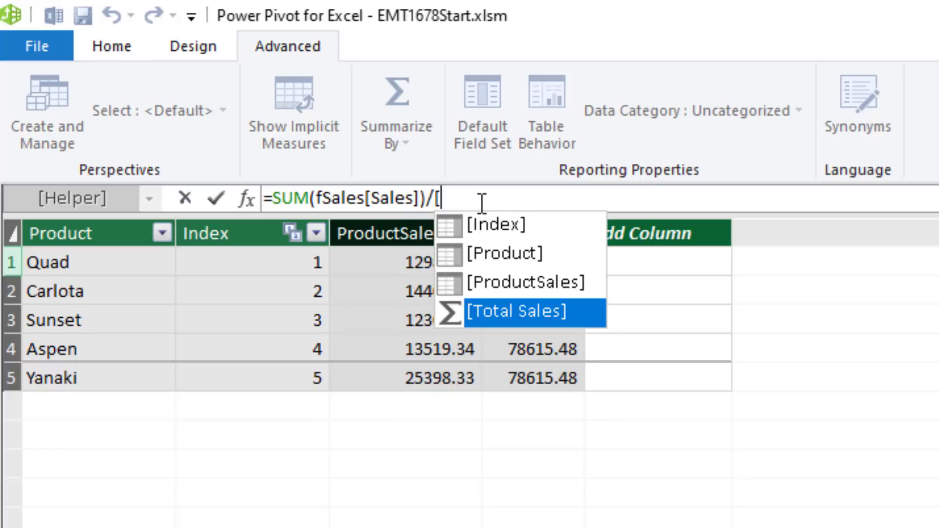
key("Tab")
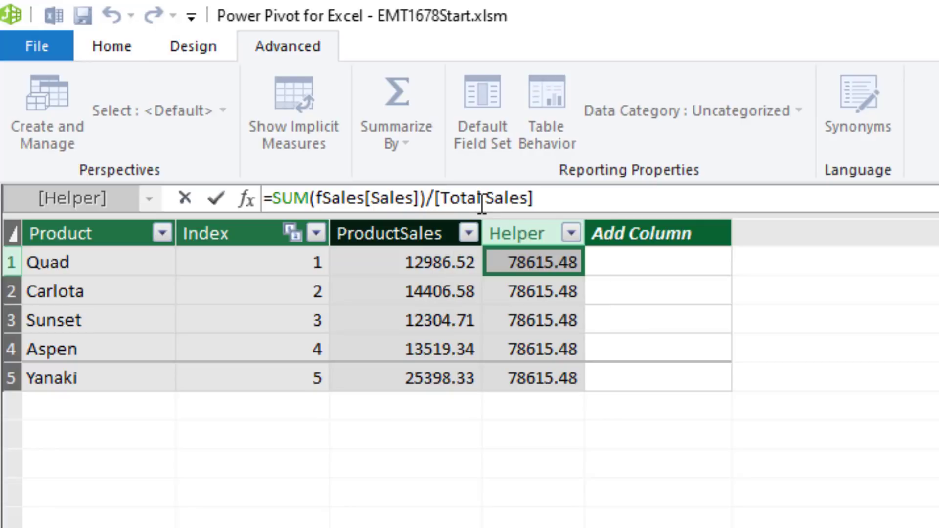
key("Return")
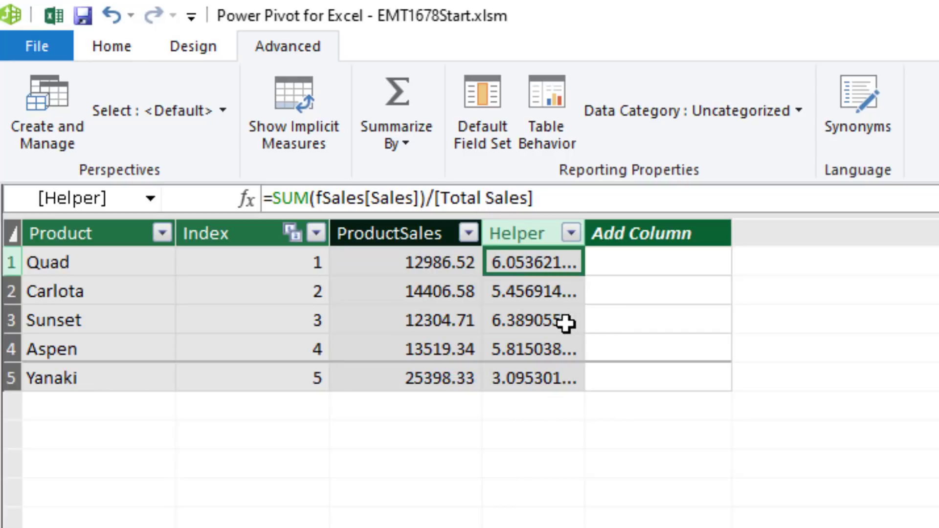
left_click(571, 201)
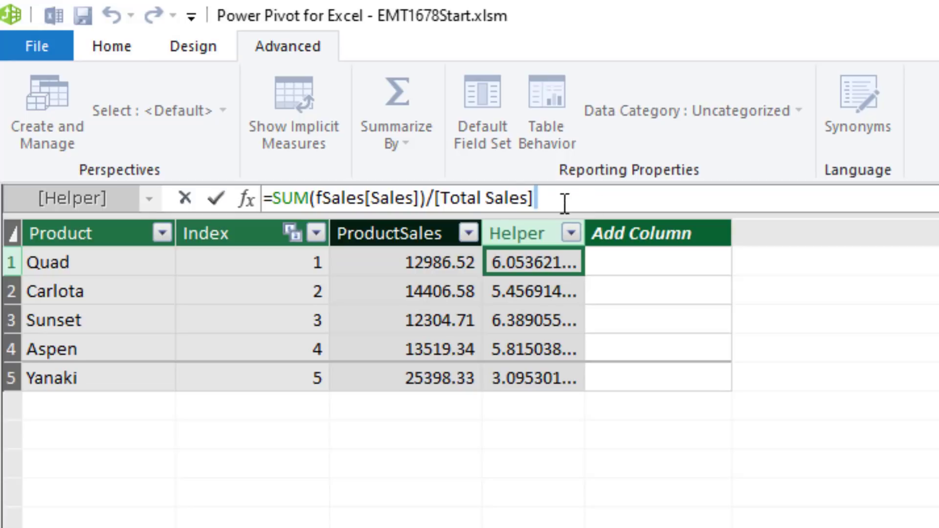
left_click_drag(562, 200, 272, 198)
key("ctrl+c")
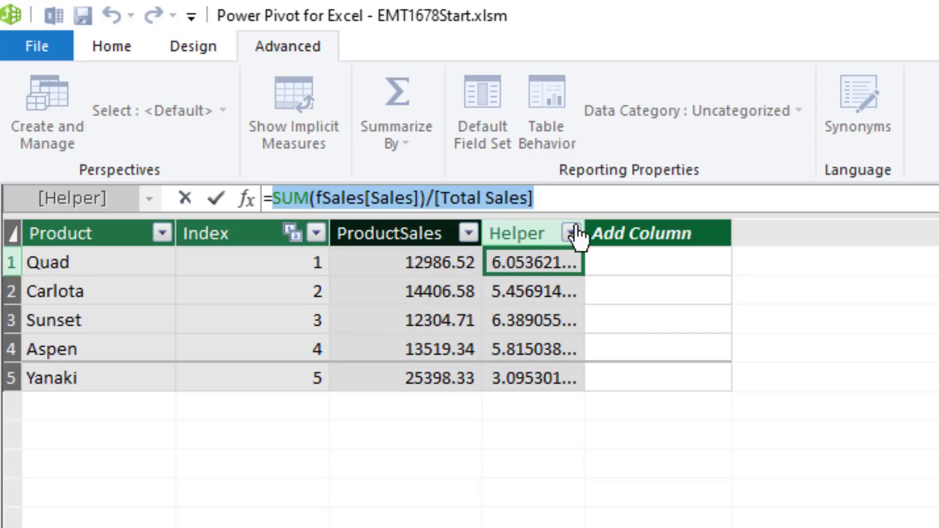
- Delete the Helper column from dProduct
key("Escape")
right_click(520, 231)
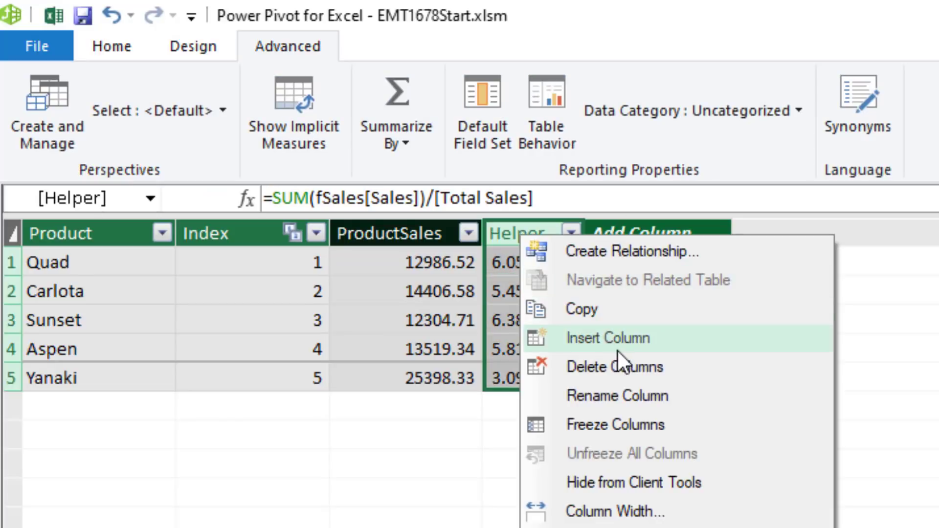
left_click(619, 360)
key("Return")
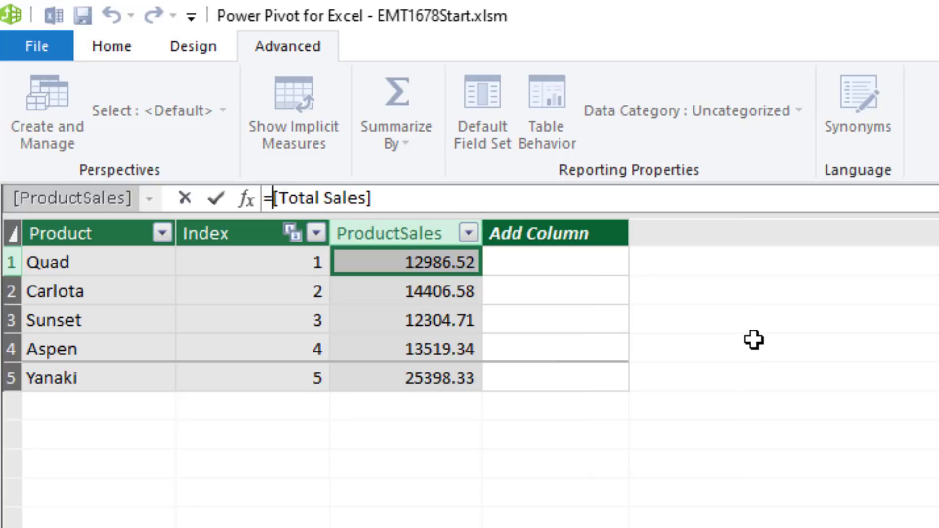
- Set ProductSales to =IF(VALUES(disSort[Sort?])="Asc",SUM(fSales[Sales])/[Total Sales],[Total Sales])
type("IF(")
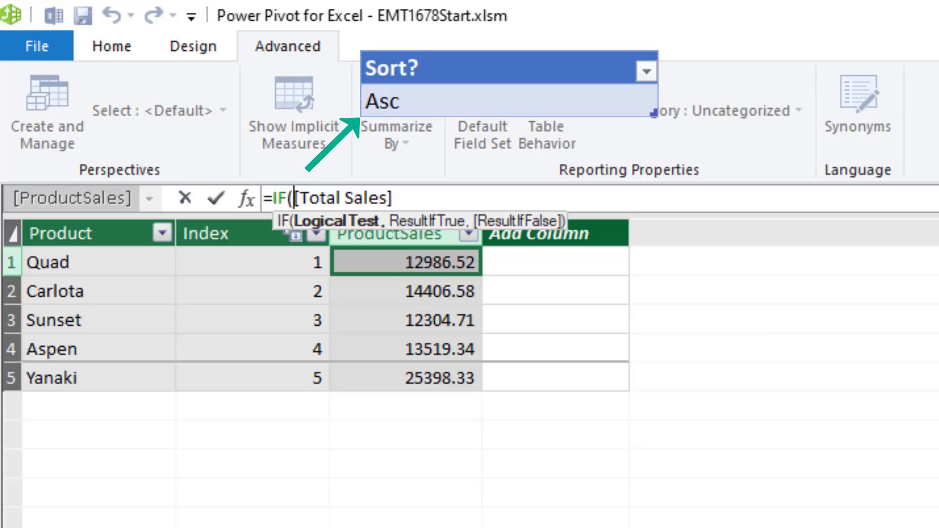
type("value")
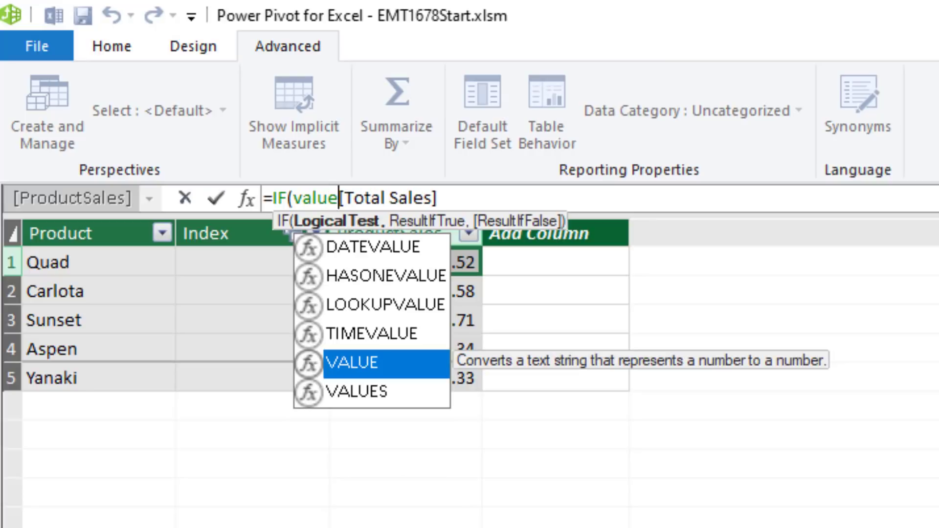
key("Down")
key("Tab")
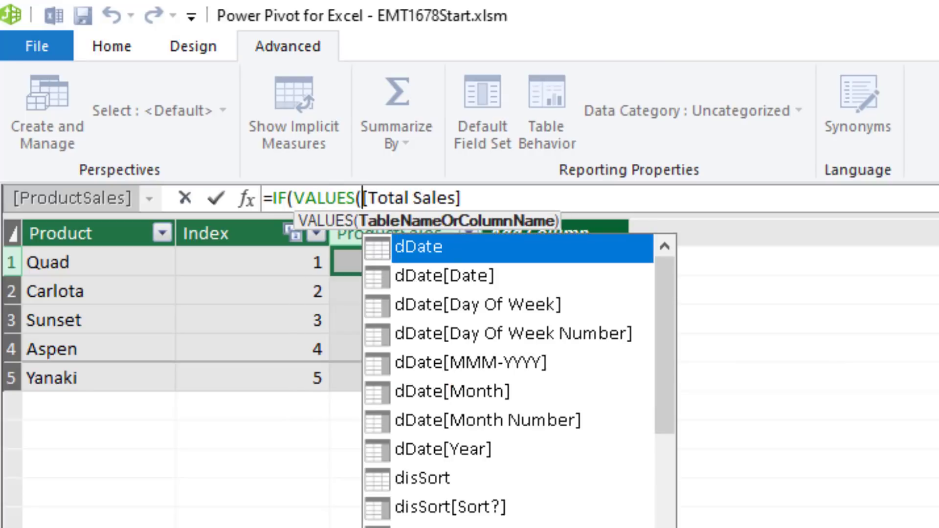
key("Down")
key("Down")
key("Down")
key("Down")
key("Down")
key("Down")
key("Down")
key("Down")
key("Down")
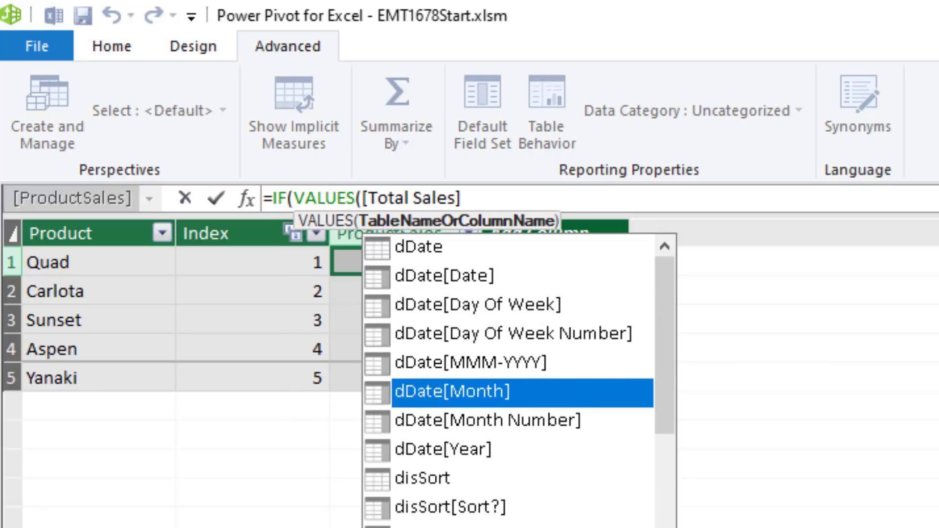
key("Tab")
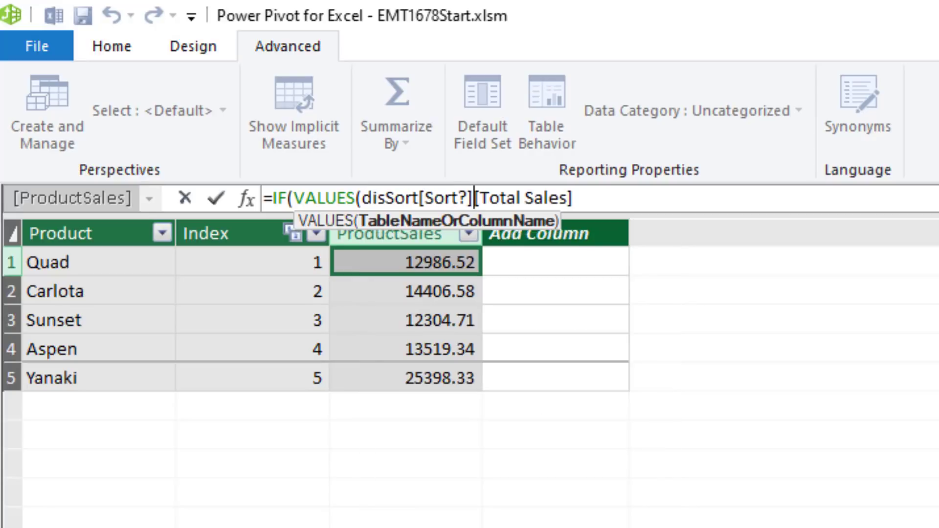
type(")")
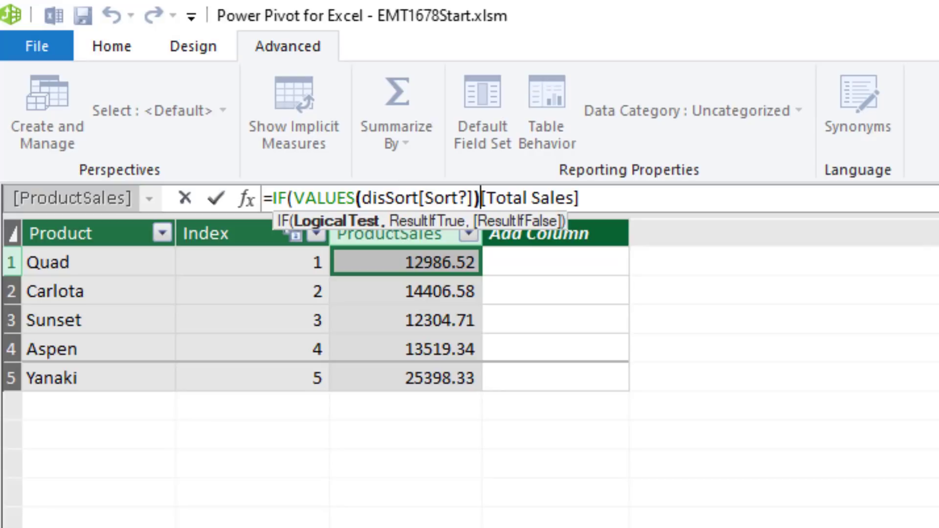
type("=\"")
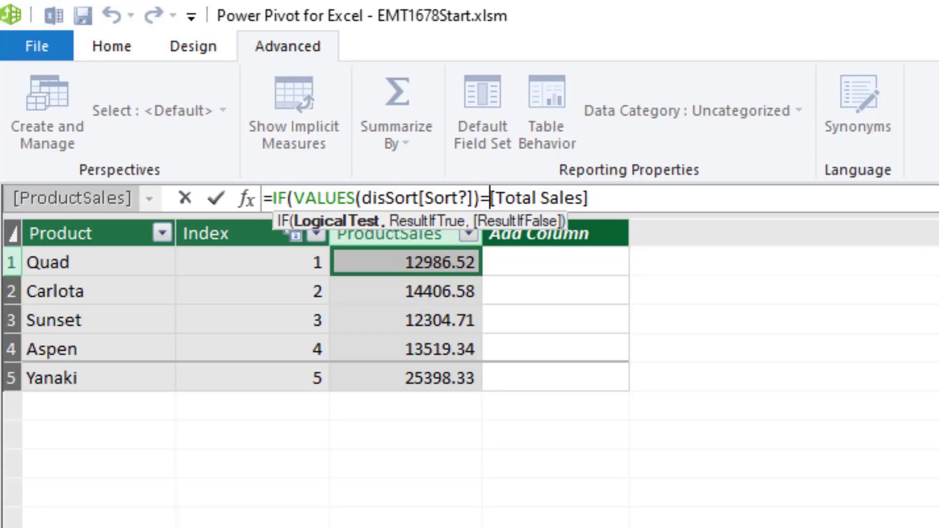
type("Asc\"")
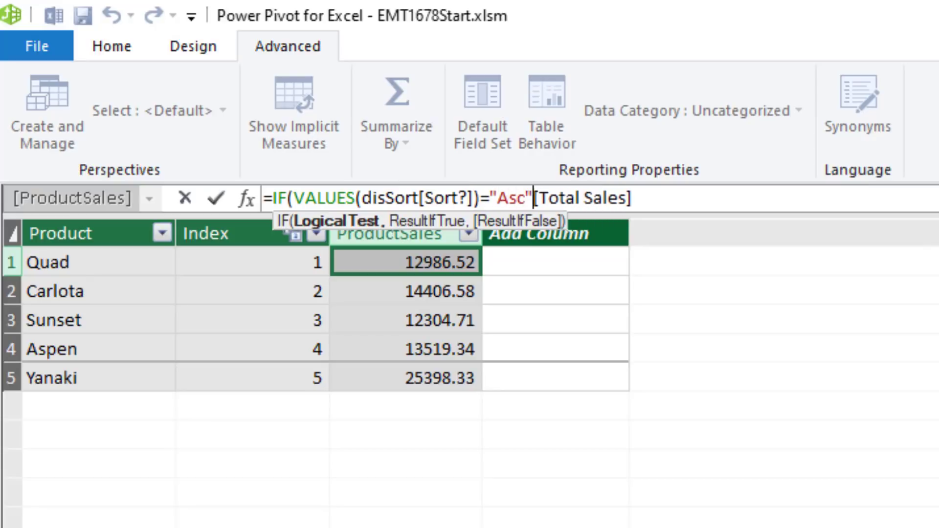
type(",")
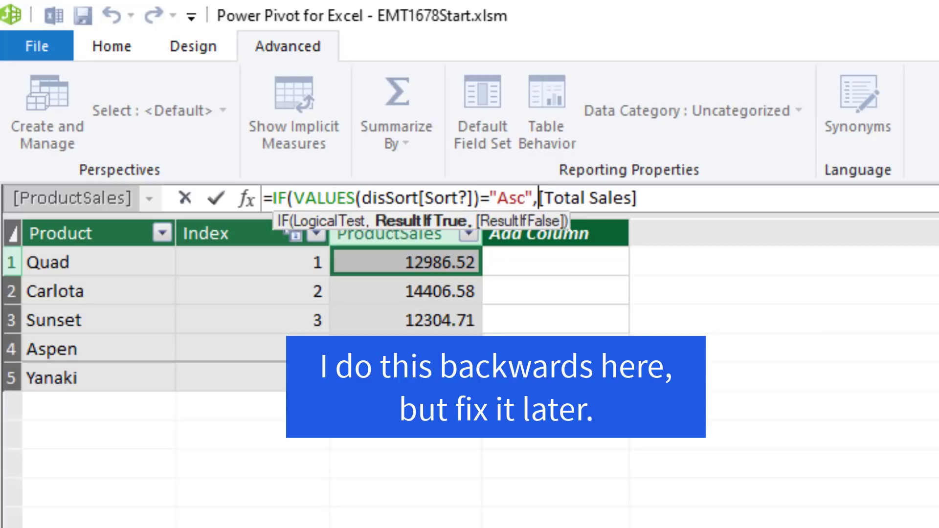
key("ctrl+v")
type(",")
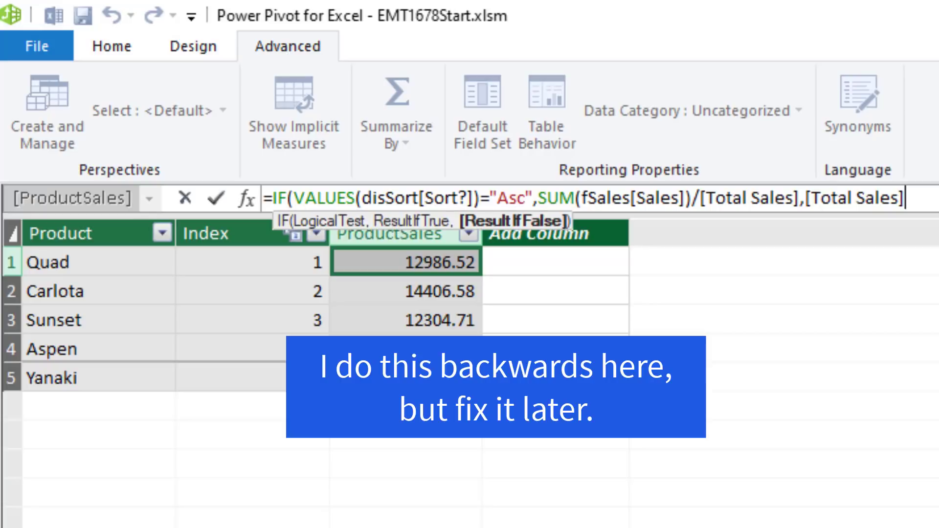
type(")")
key("Return")
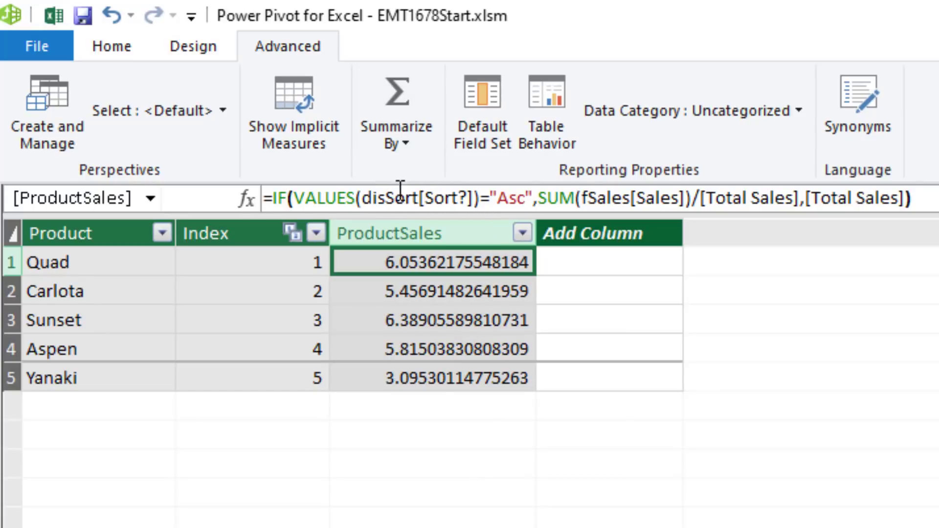
- Set dProduct's Product column to sort by the ProductSales column
left_click(108, 233)
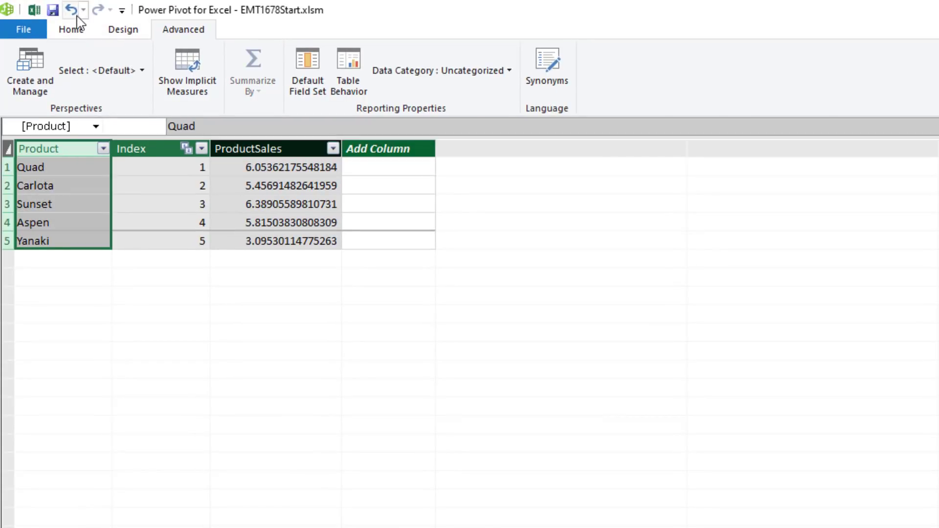
left_click(70, 29)
left_click(687, 93)
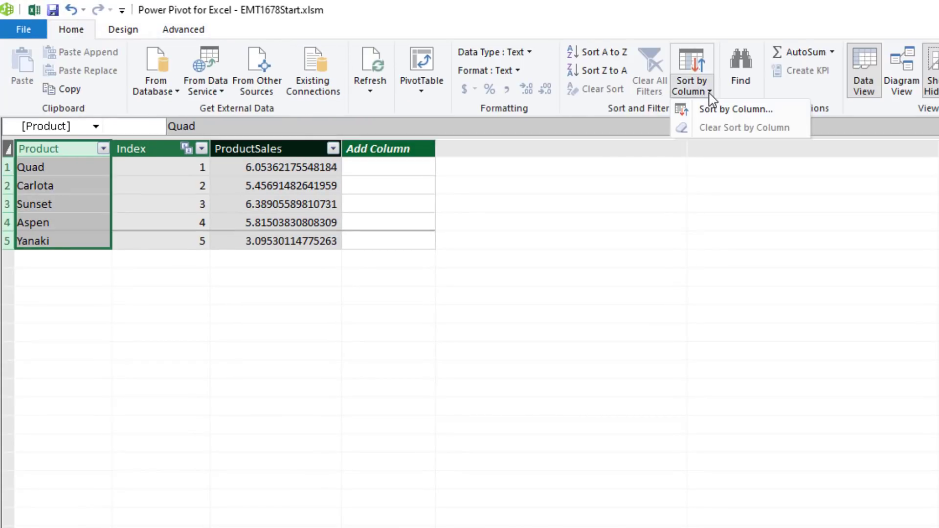
left_click(706, 107)
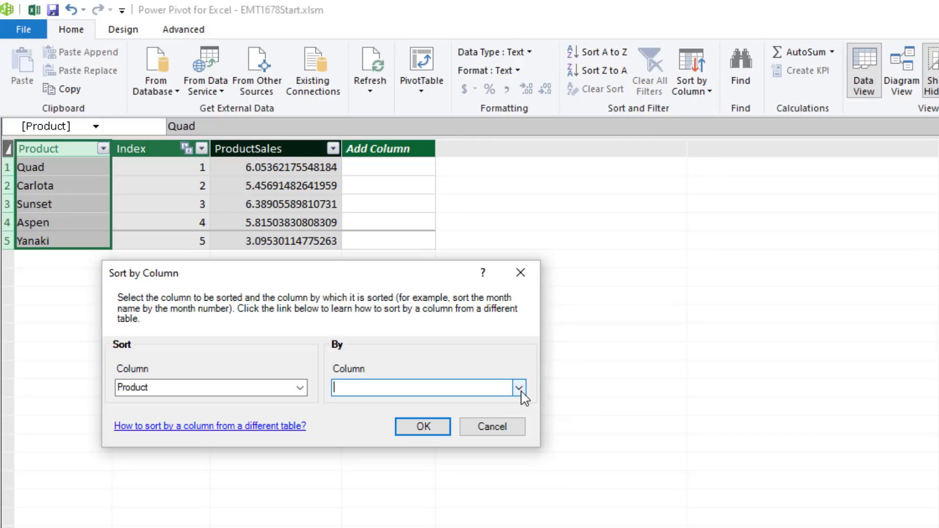
left_click(518, 387)
left_click(399, 416)
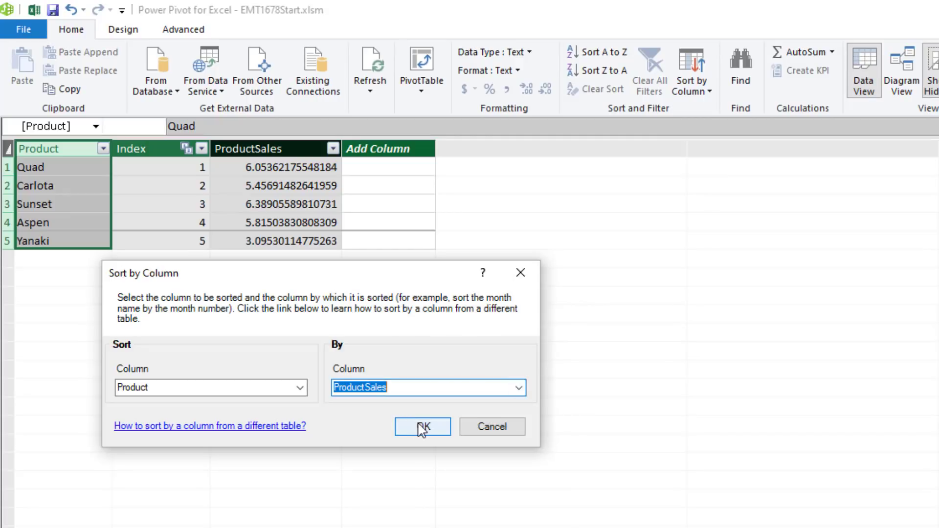
left_click(423, 426)
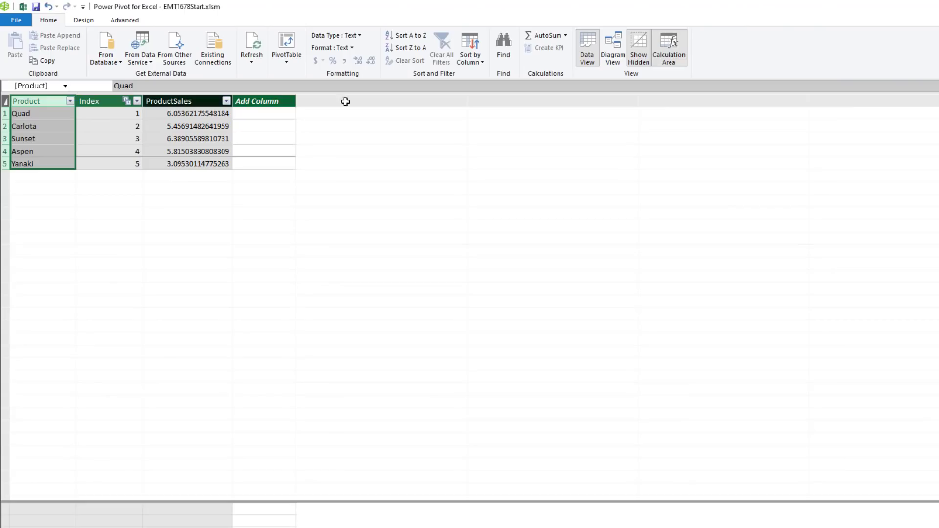
- In Diagram View, move the disSort table up above dProduct
left_click(612, 48)
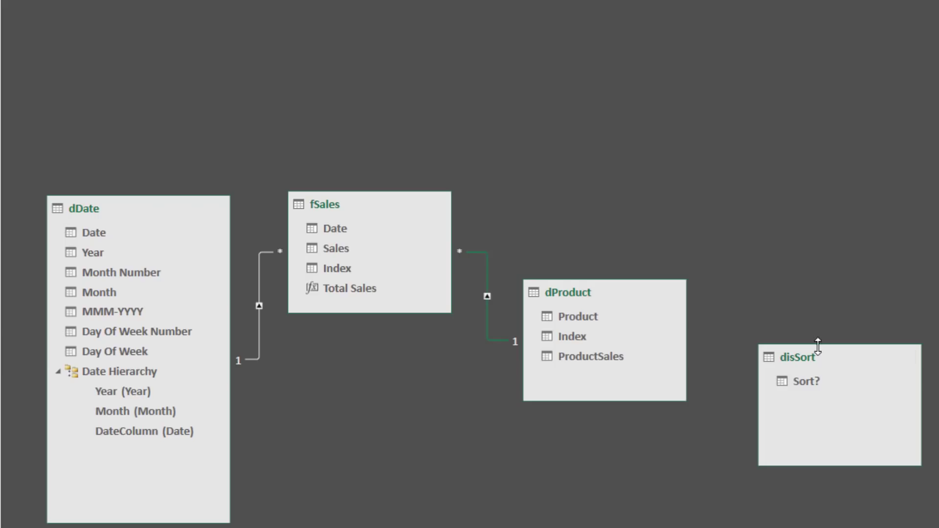
left_click_drag(821, 362, 654, 81)
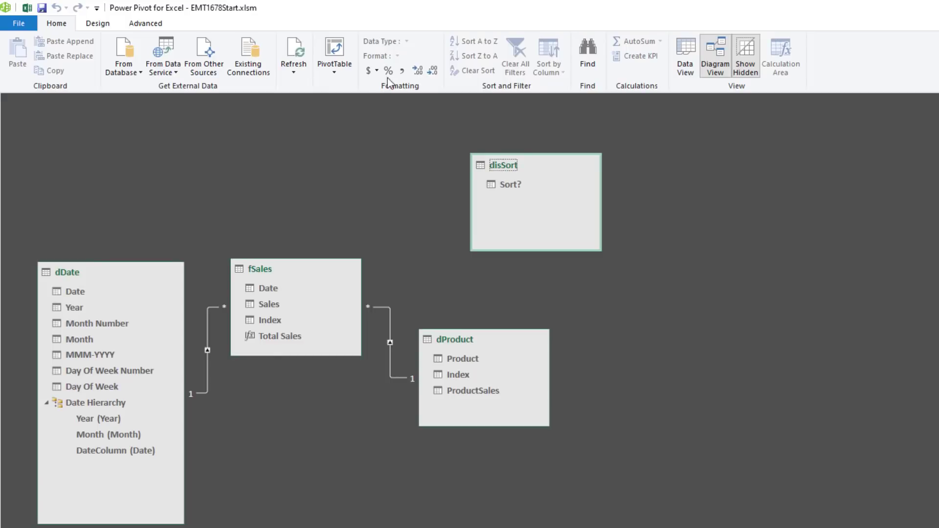
- Insert an empty Data Model PivotTable at 'TestModel'!$H$6
left_click(332, 49)
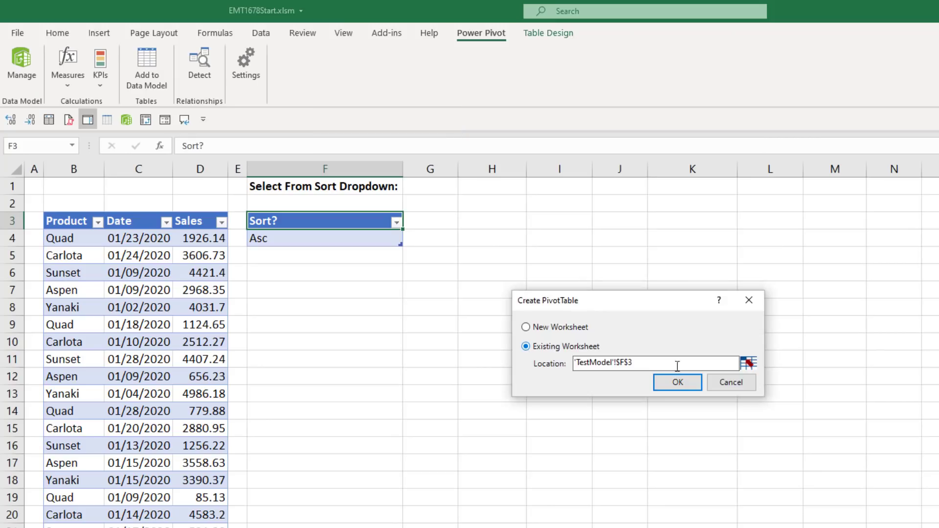
left_click(745, 364)
left_click(492, 273)
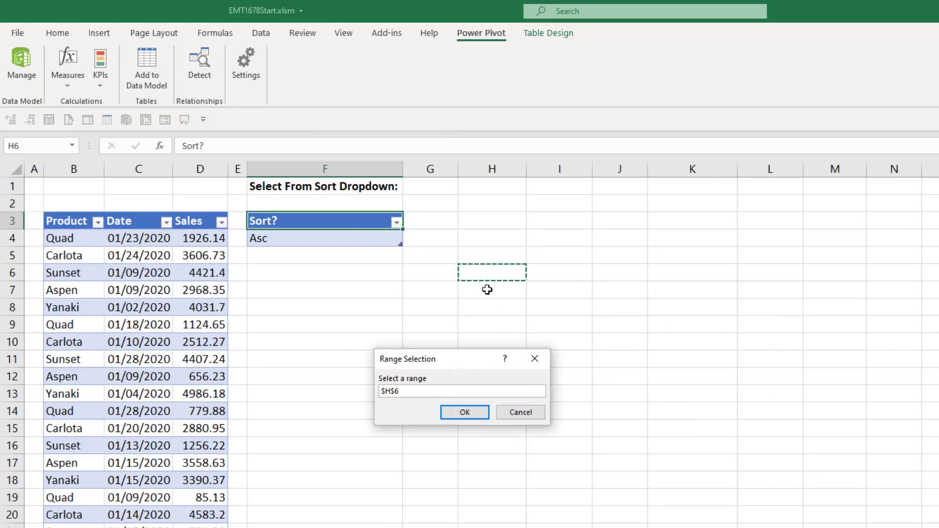
left_click(468, 418)
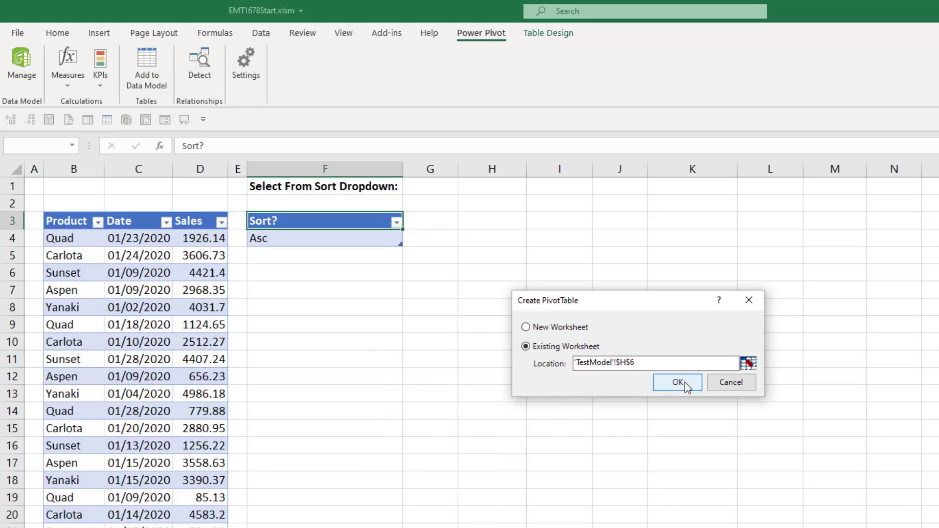
left_click(677, 382)
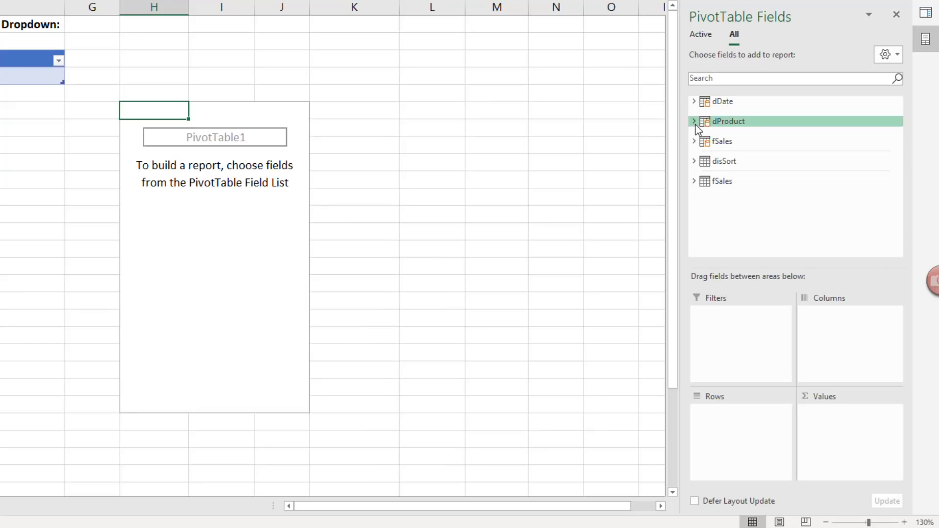
- Put dProduct Product in Rows and fSales Total Sales in Values
left_click(694, 121)
left_click_drag(736, 133, 723, 429)
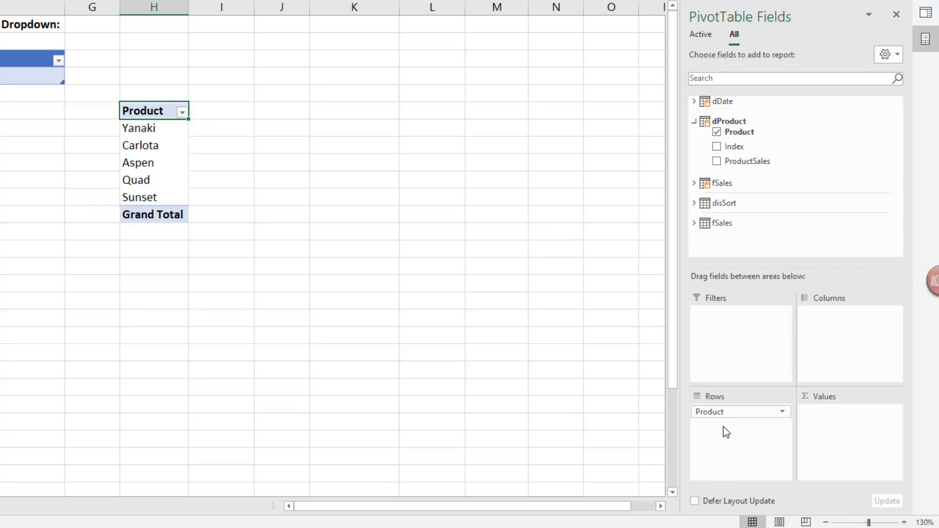
left_click(694, 183)
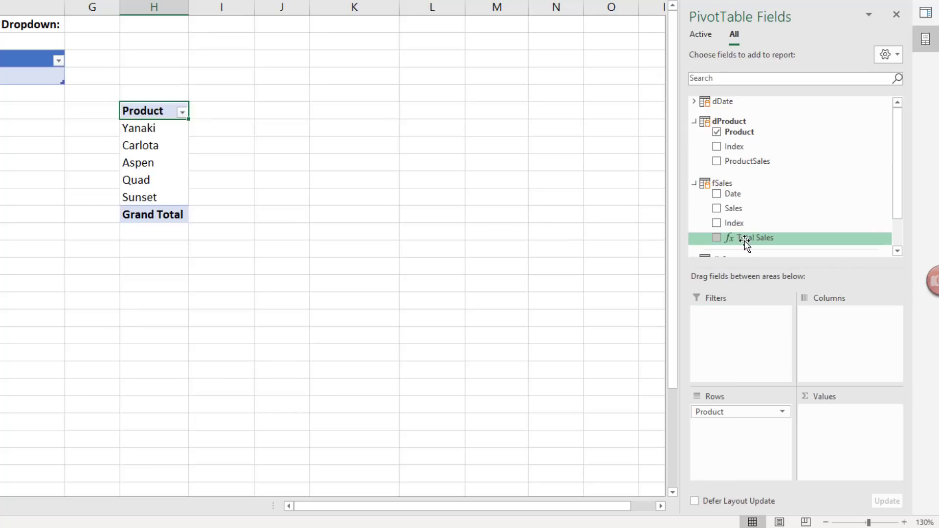
left_click_drag(747, 246, 834, 426)
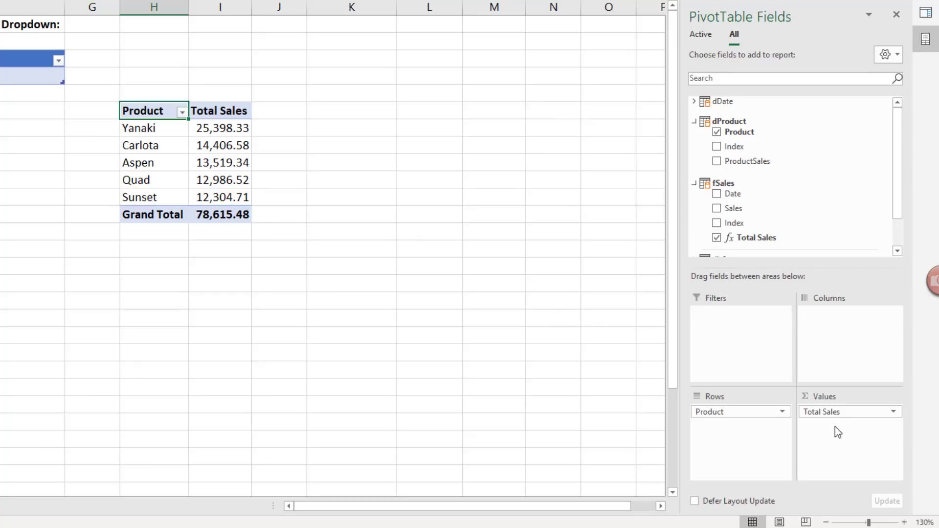
left_click(342, 112)
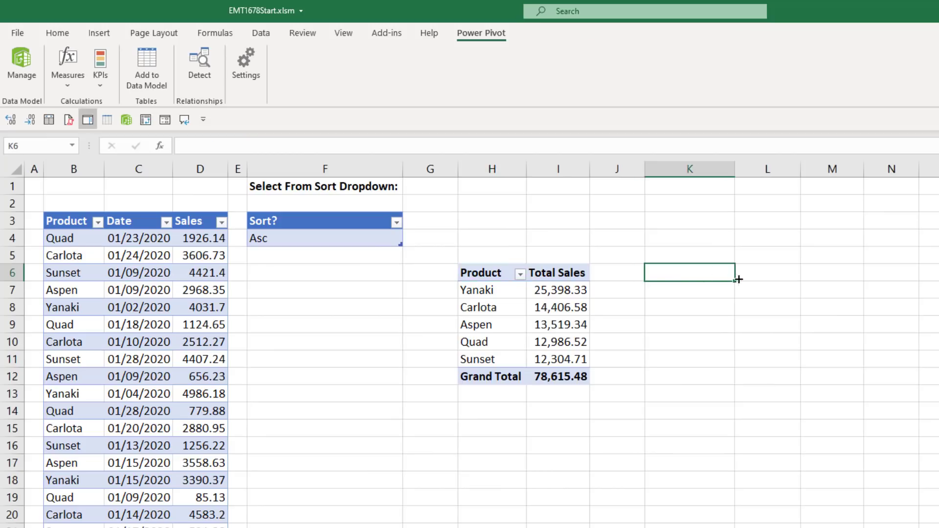
- Insert a second empty Data Model PivotTable at cell L6
left_click(748, 275)
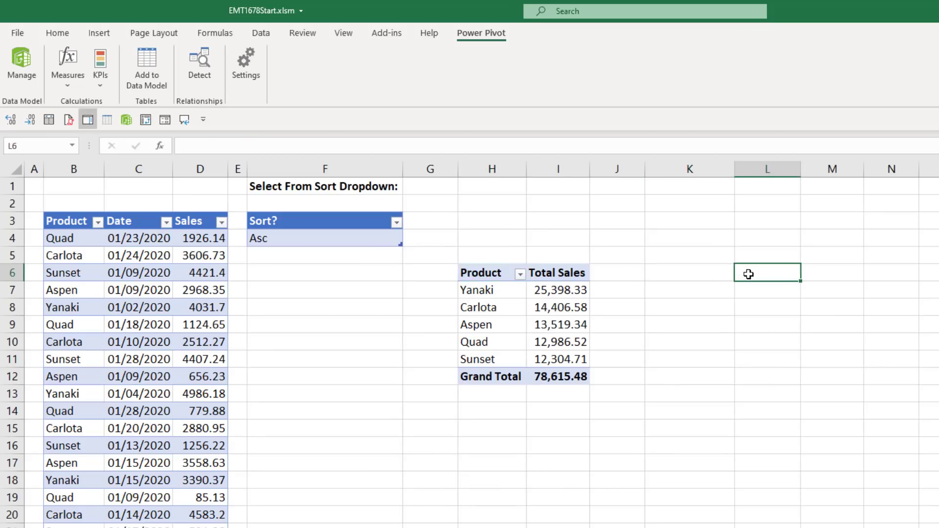
left_click(99, 33)
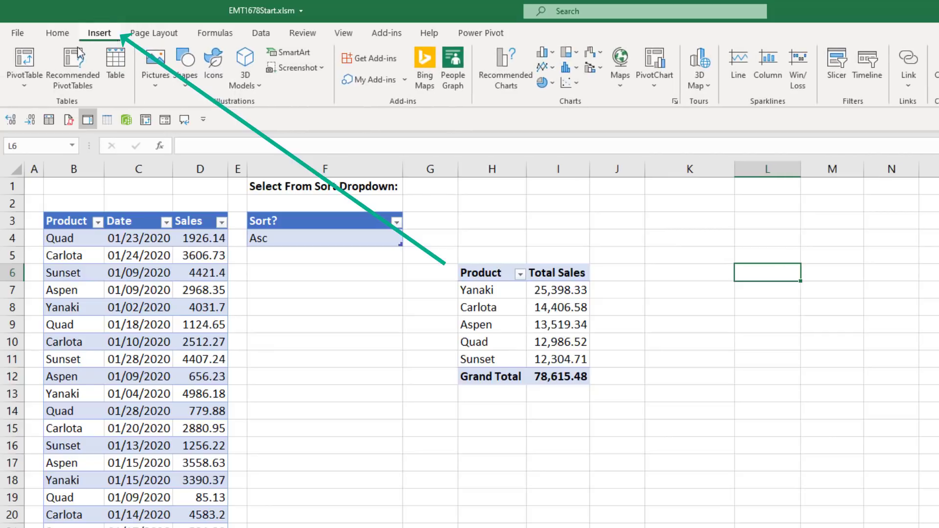
left_click(34, 66)
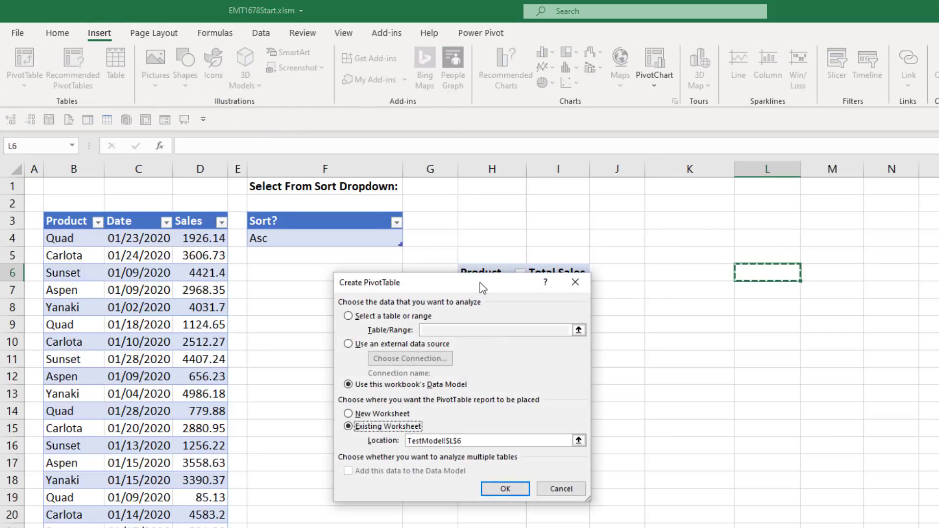
left_click_drag(482, 288, 835, 326)
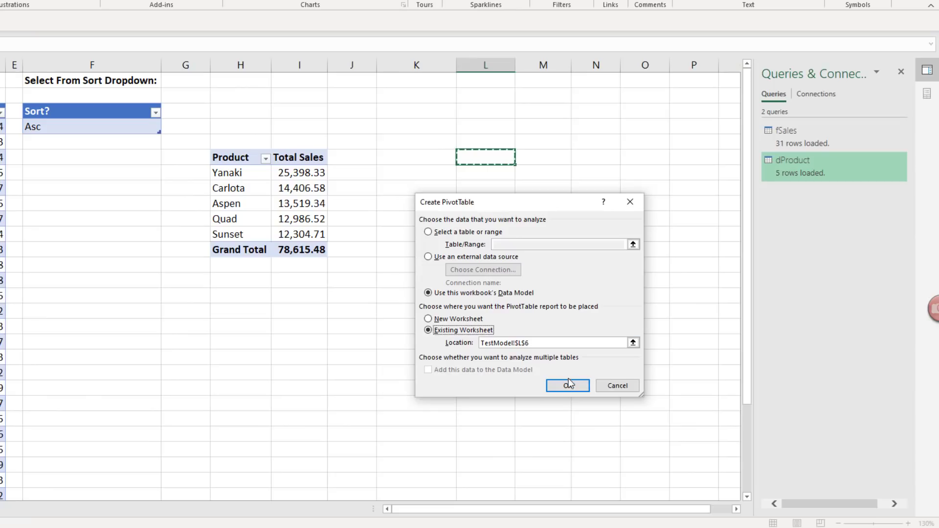
left_click(567, 385)
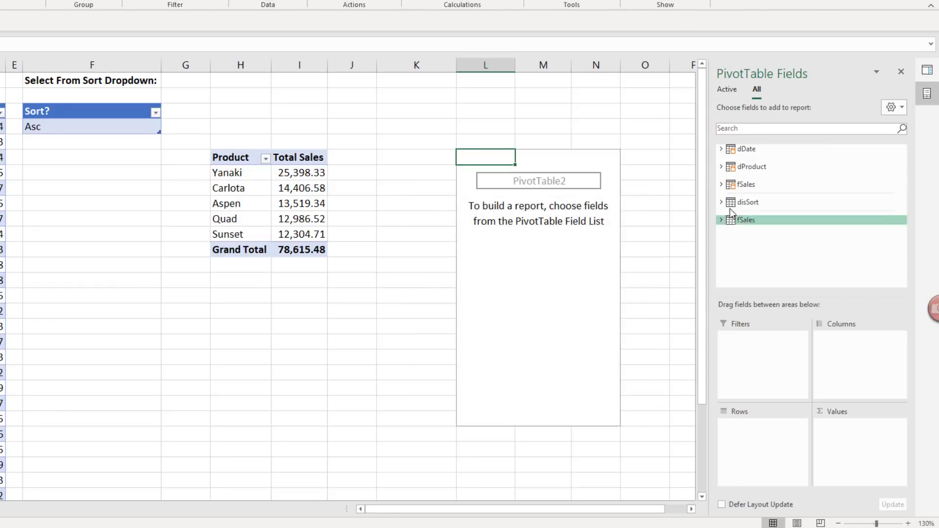
- Put dDate Day Of Week in Rows and Total Sales in Values
left_click(720, 149)
left_click(731, 171)
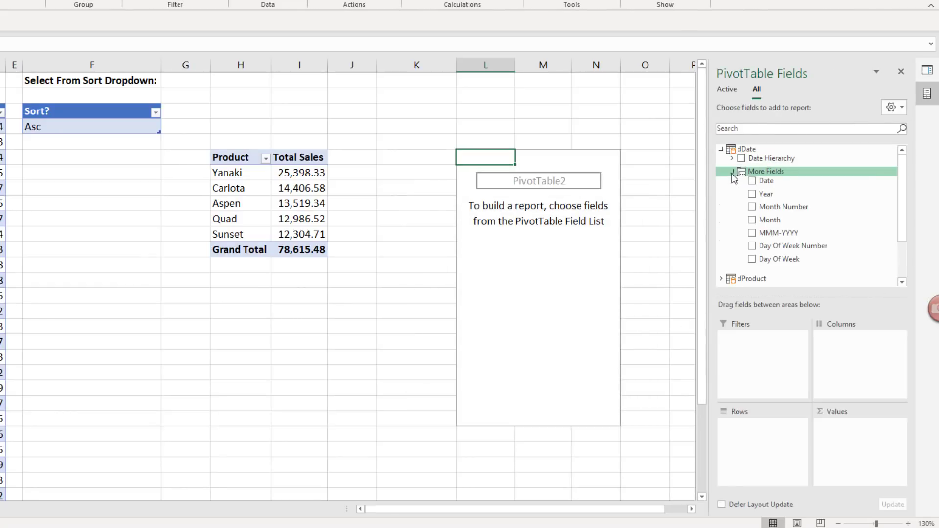
left_click_drag(775, 259, 759, 477)
scroll(782, 220, "down", 2)
left_click(721, 232)
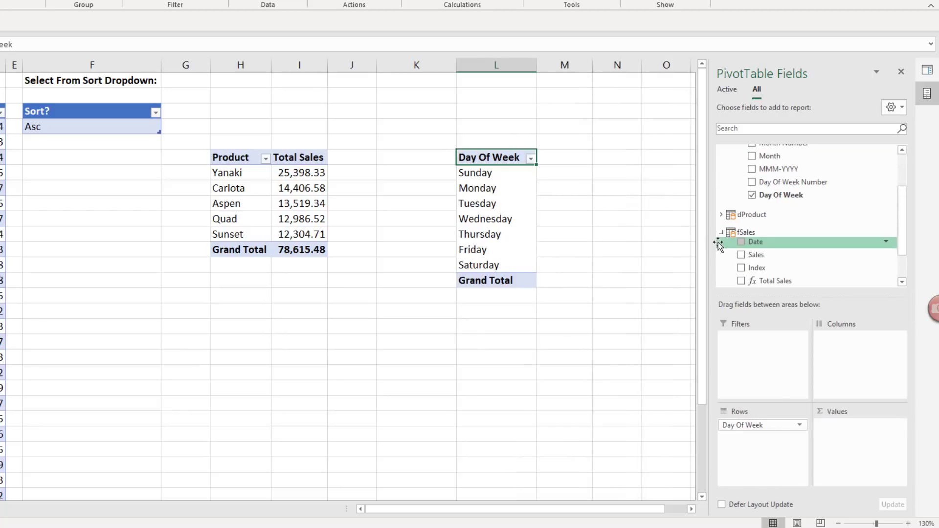
scroll(769, 264, "down", 1)
left_click_drag(773, 253, 842, 435)
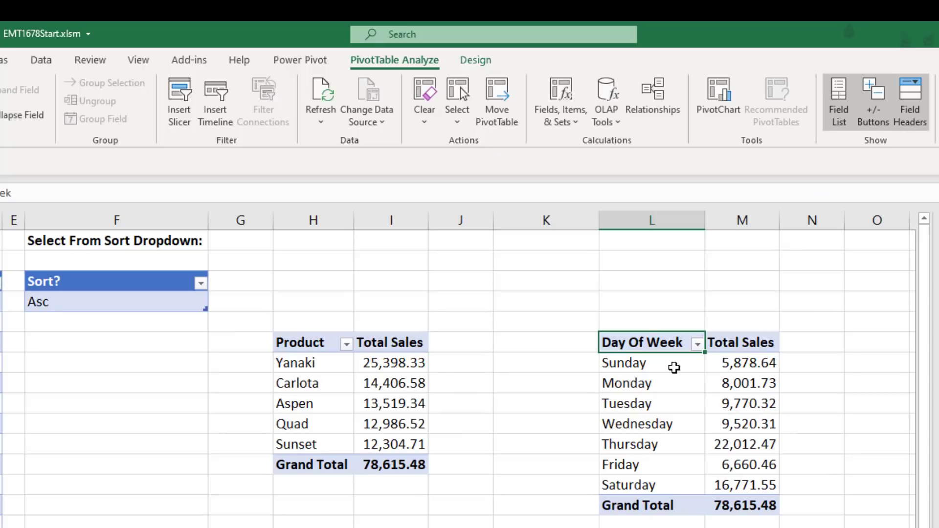
- Insert a slicer on dProduct's Product field for the day-of-week PivotTable
left_click(512, 175)
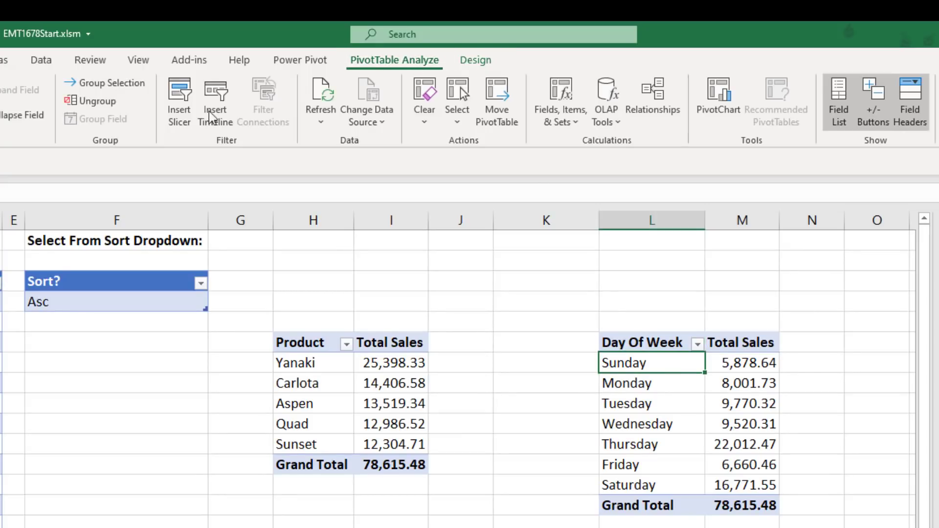
left_click(185, 110)
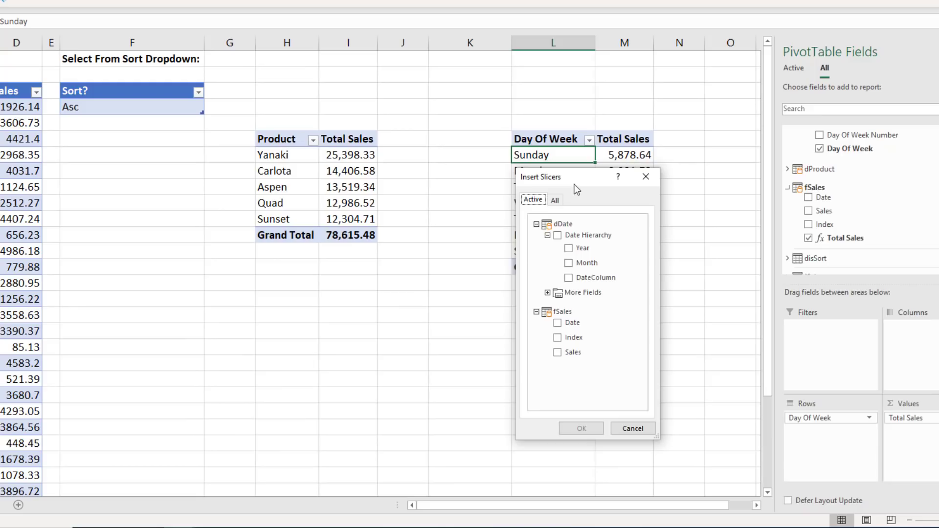
left_click_drag(575, 185, 438, 114)
left_click(418, 127)
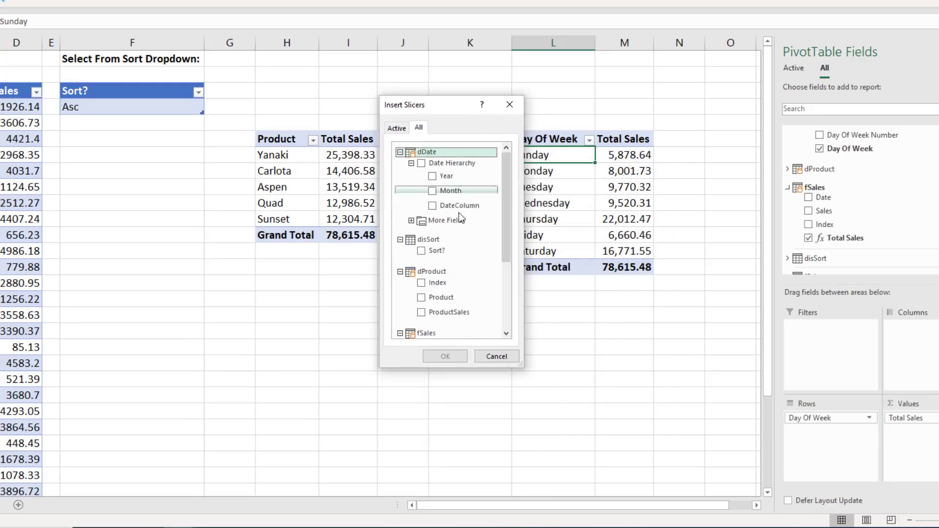
left_click(423, 298)
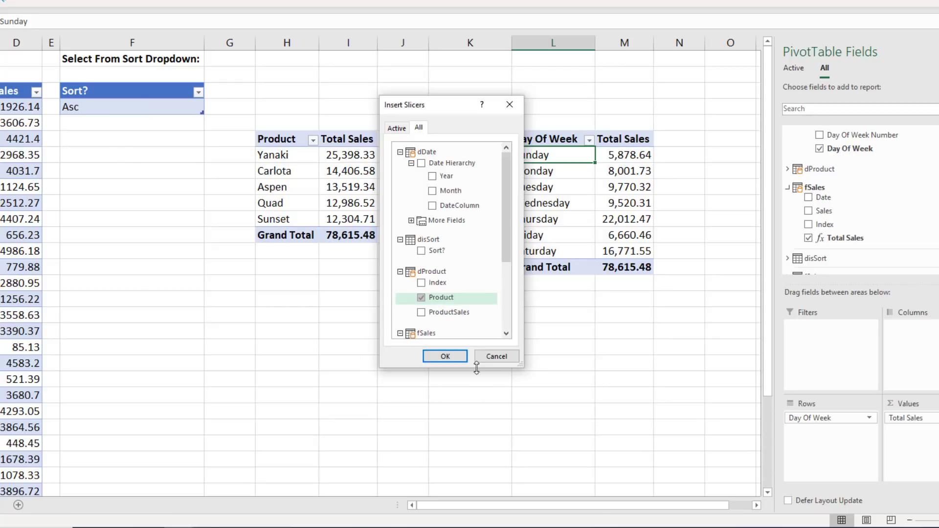
left_click(445, 356)
- Shrink the slicer, place it below the Sort? table, and filter to Yanaki
left_click_drag(394, 381, 358, 349)
left_click_drag(293, 182, 145, 159)
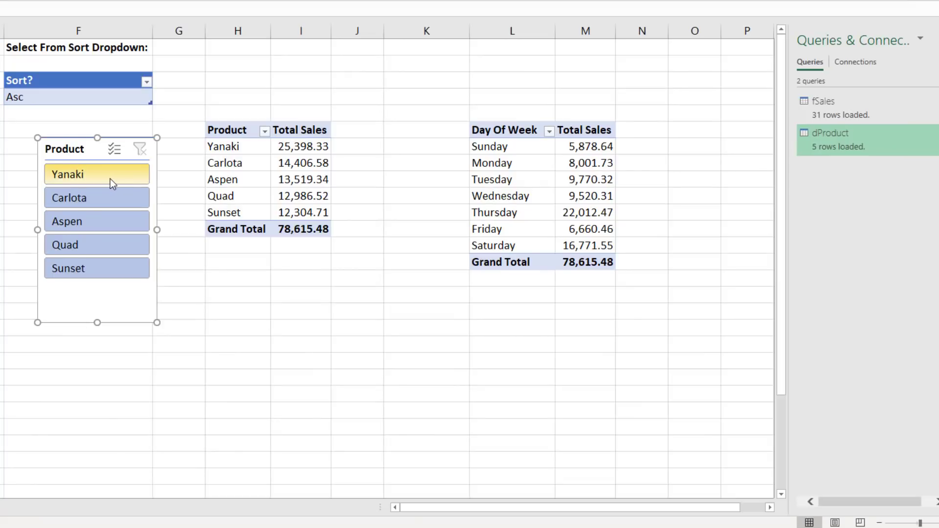
left_click(110, 178)
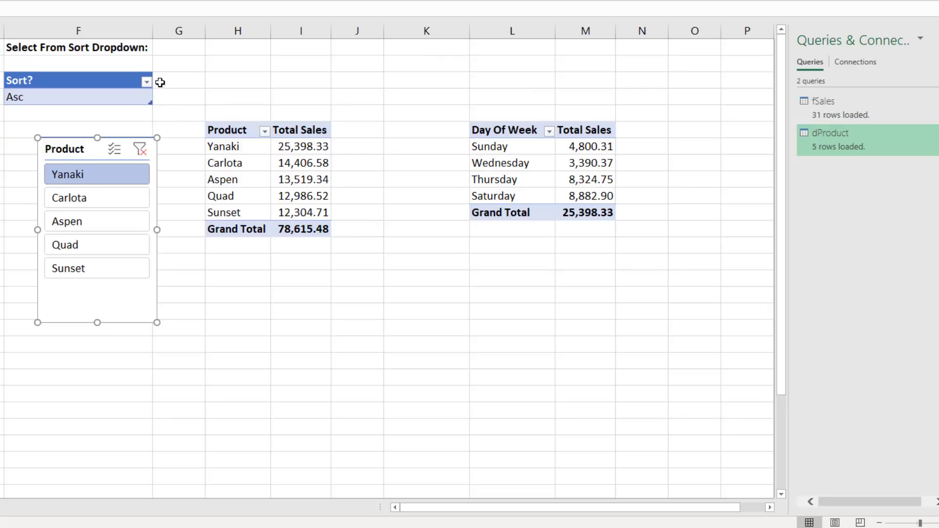
- Change the Sort? cell F4 from Asc to Dec using its dropdown
left_click(150, 96)
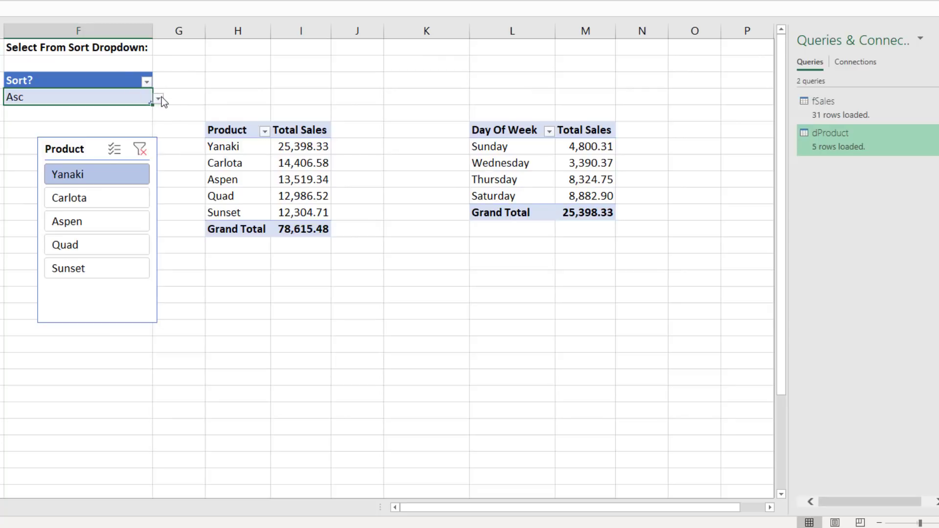
left_click(160, 99)
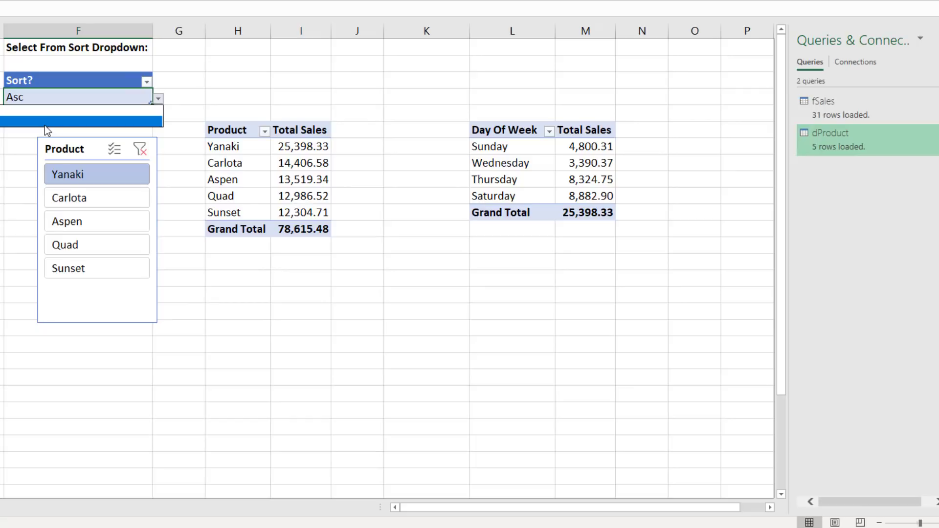
left_click(46, 122)
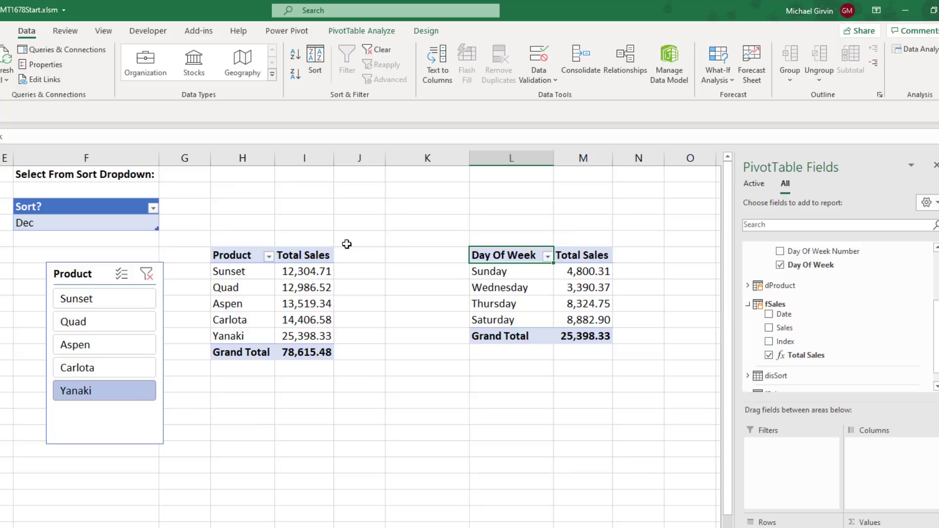
- In Power Pivot's Data View, move SUM(fSales[Sales])/[Total Sales] to the false argument of ProductSales' IF formula
left_click(664, 72)
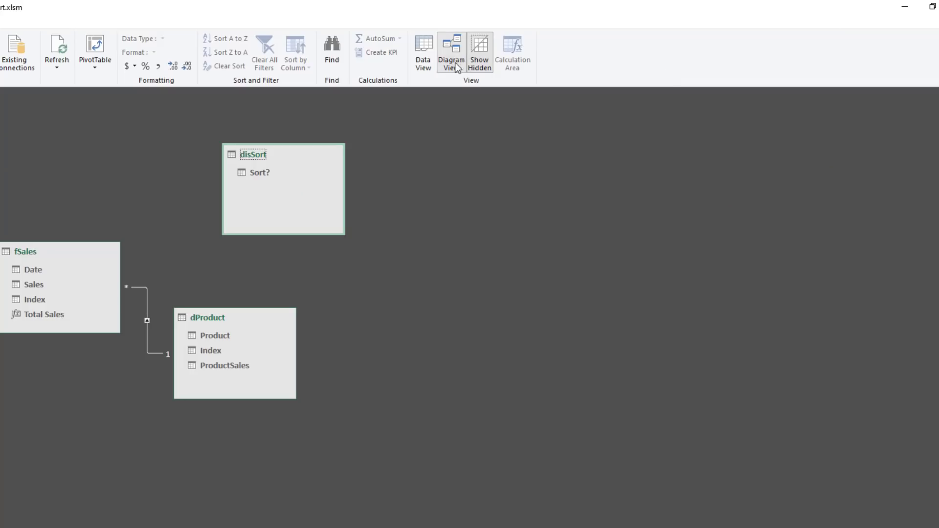
left_click(428, 64)
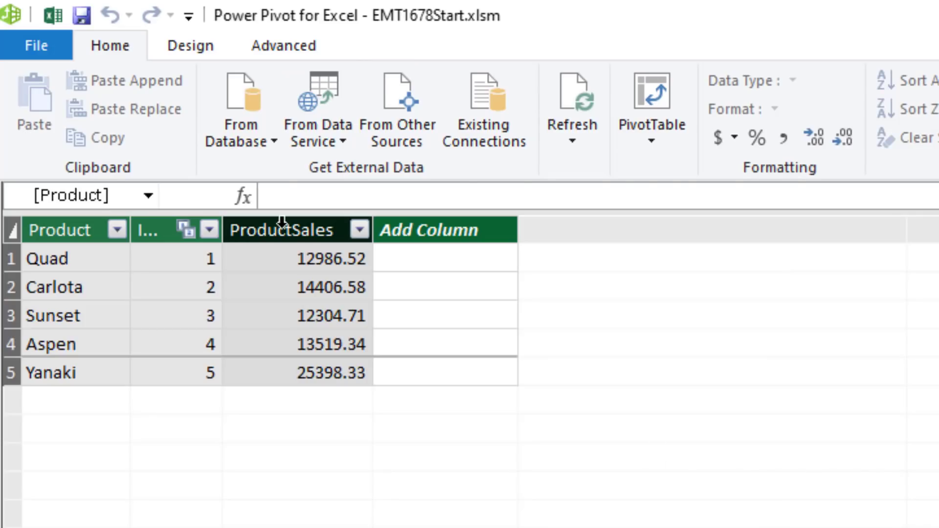
left_click(281, 222)
left_click_drag(530, 195, 788, 187)
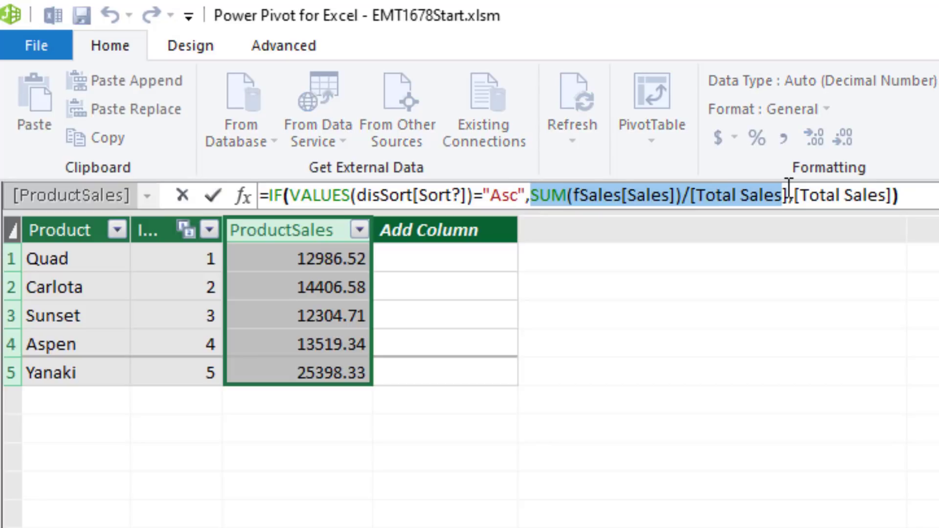
key("ctrl+x")
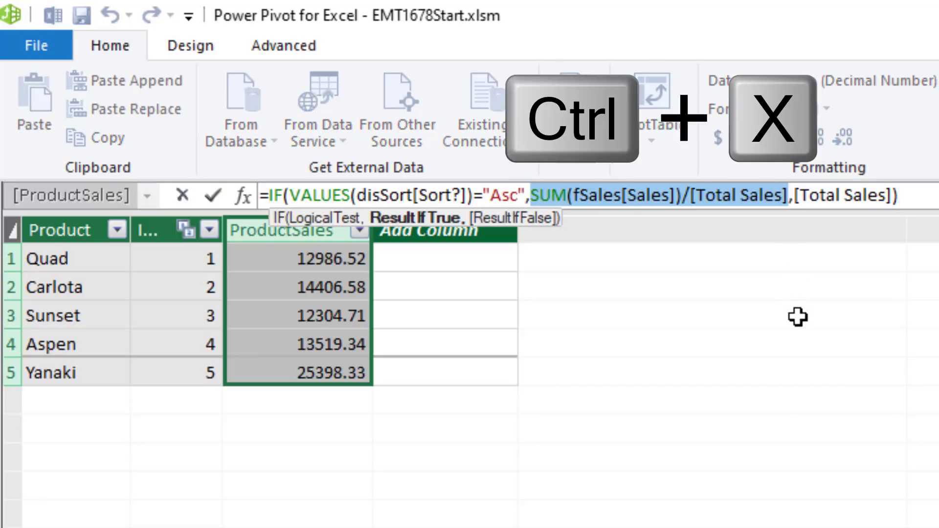
key("Delete")
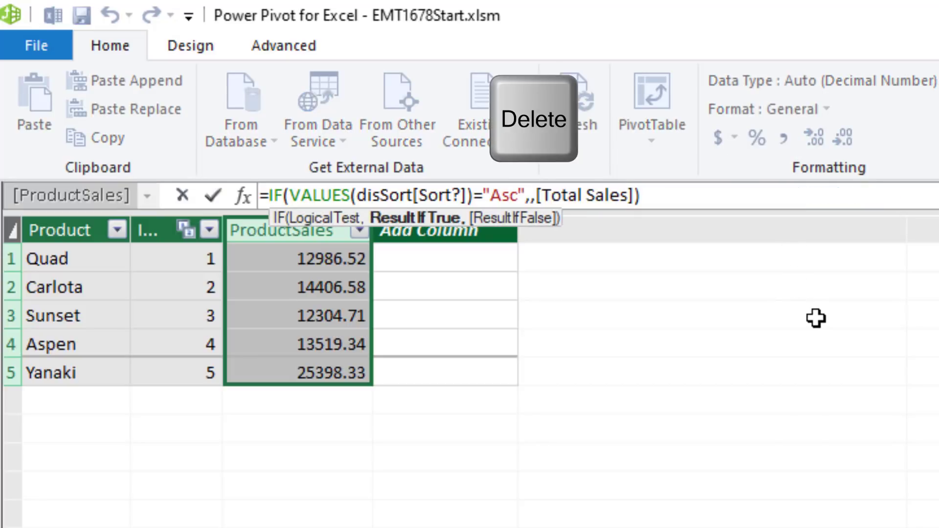
key("End")
key("Left")
type(",")
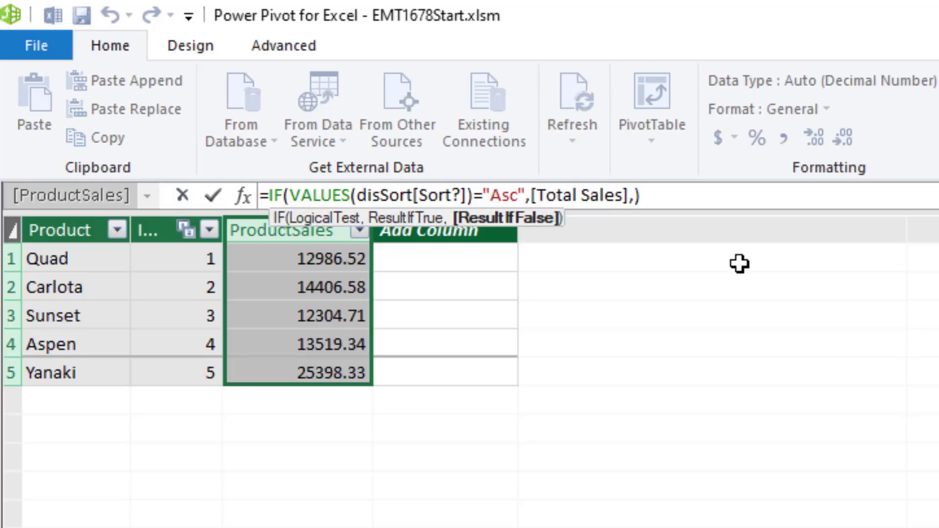
key("ctrl+v")
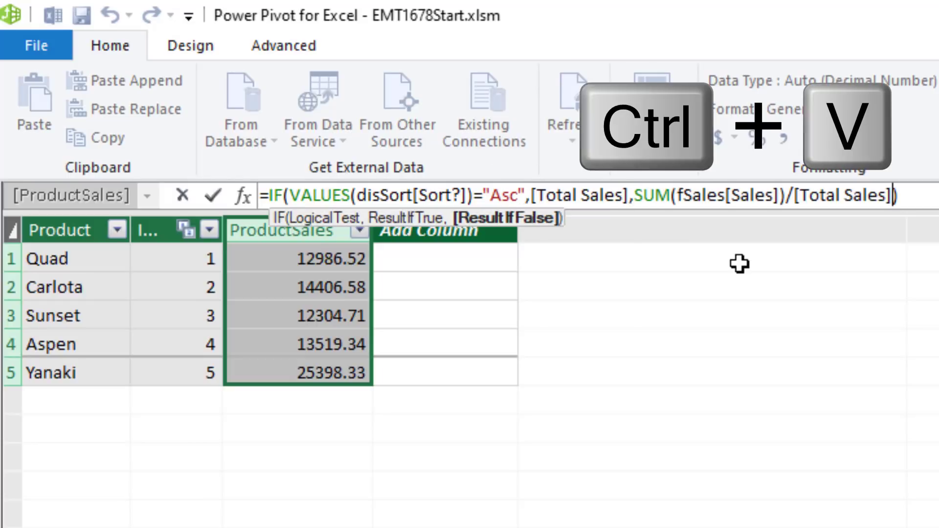
key("Return")
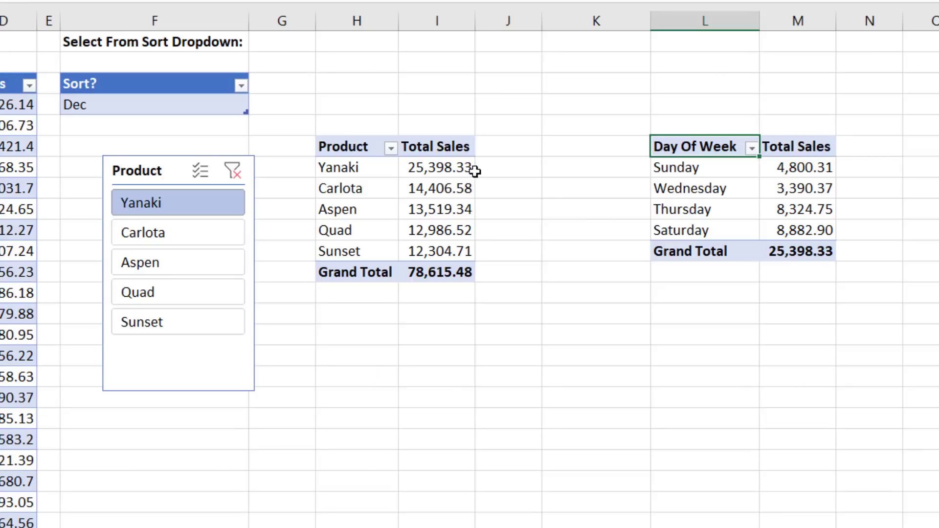
- Choose Asc from the Sort? dropdown in cell F4 and reselect the cell
left_click(235, 100)
left_click(256, 107)
left_click(149, 123)
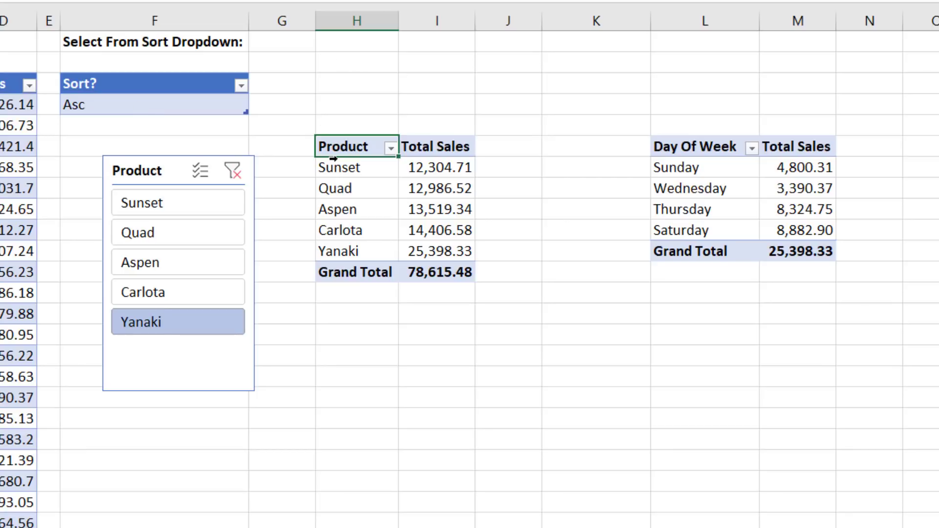
left_click(155, 102)
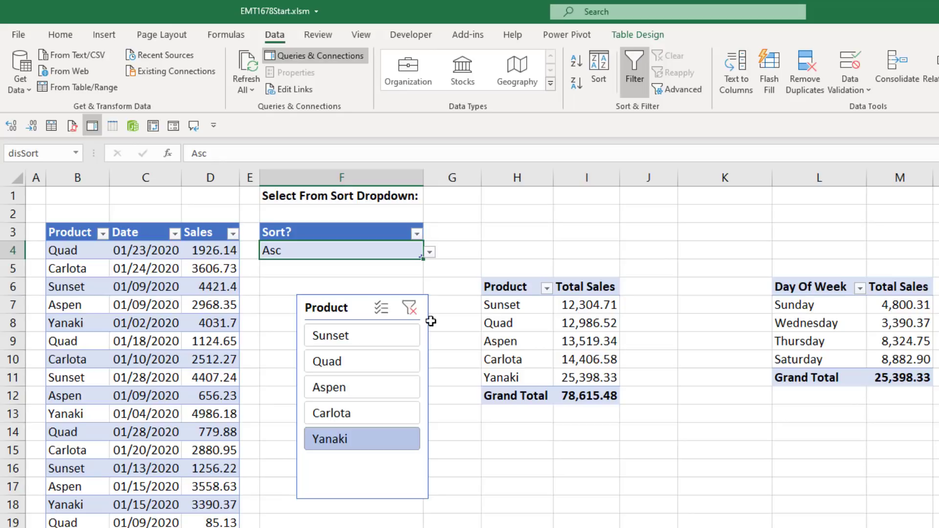
- Open Sheet1 (TestModel) code in the VBA editor, confirming the Worksheet object and Change event
left_click(426, 37)
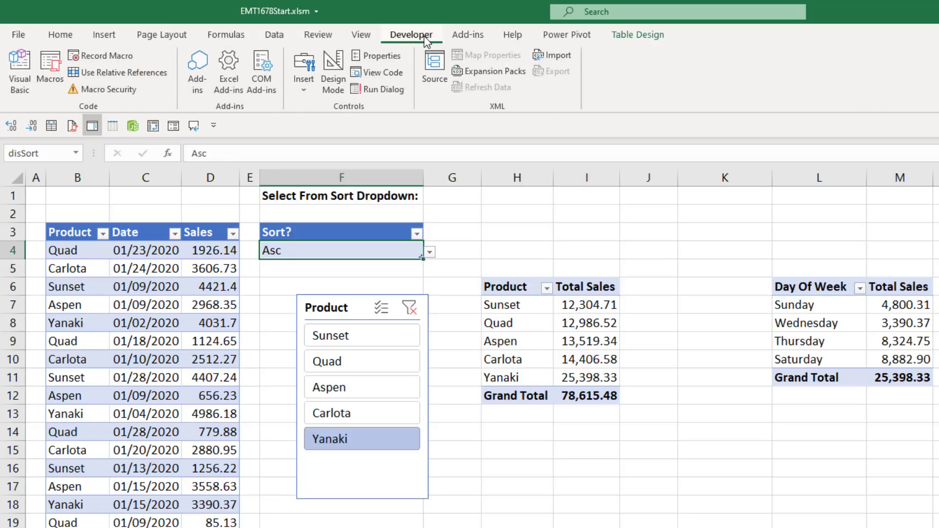
left_click(20, 73)
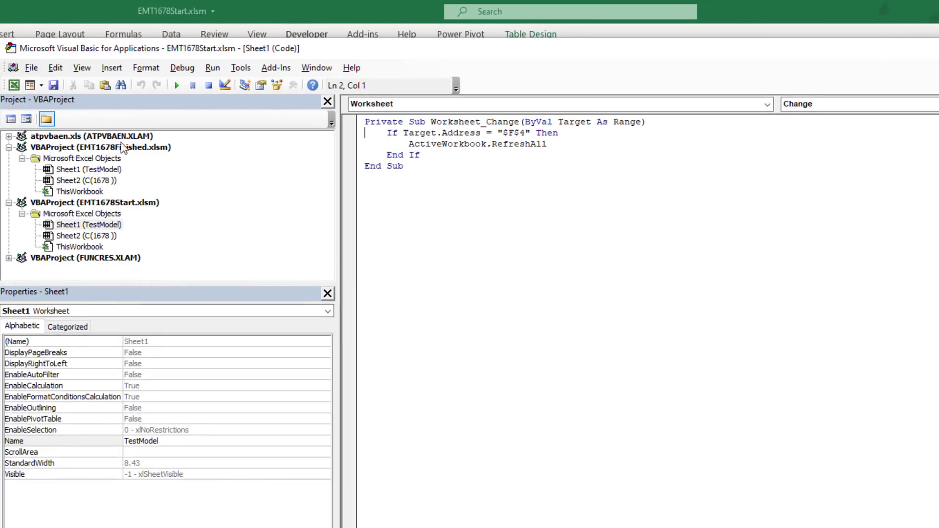
left_click(108, 226)
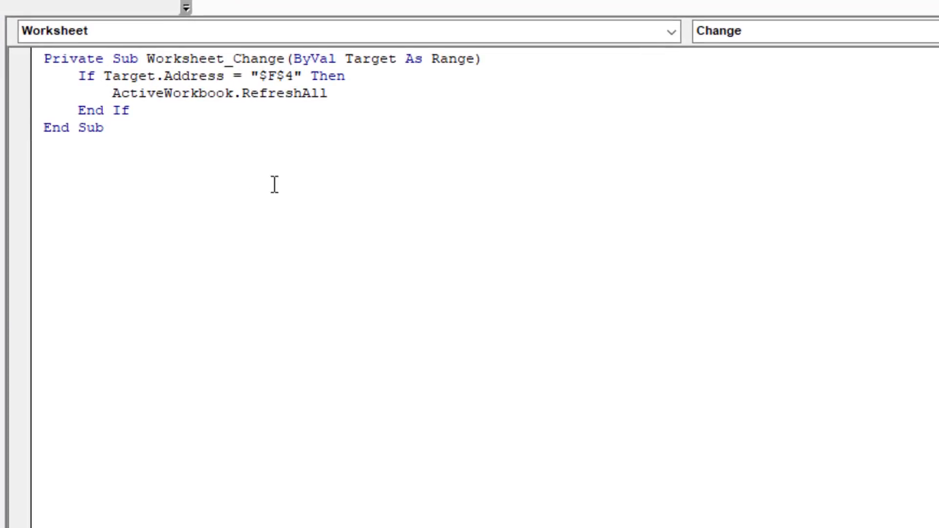
left_click(677, 25)
left_click(677, 26)
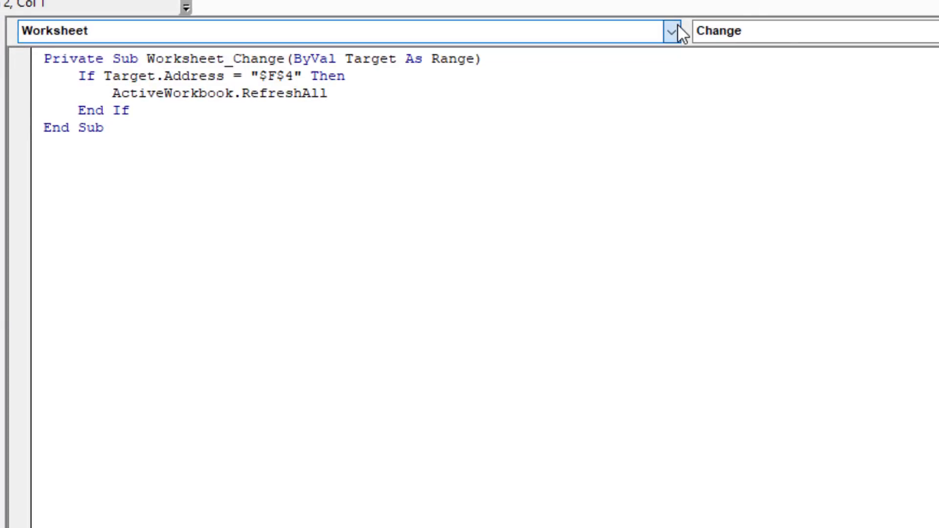
left_click(785, 31)
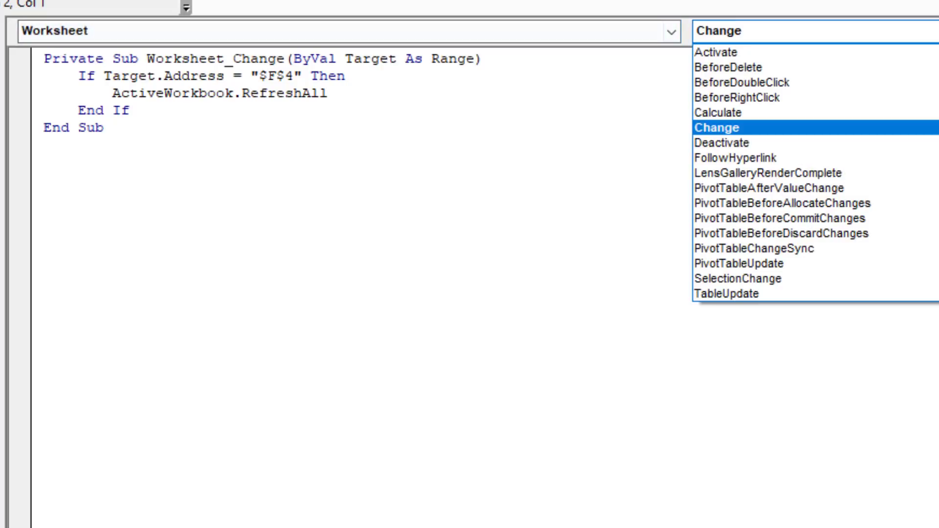
left_click(790, 129)
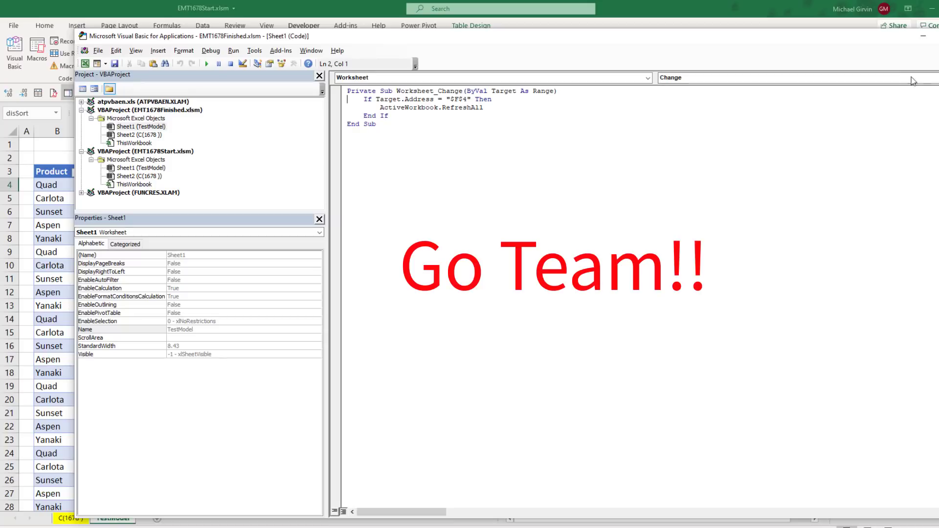
- Return to Excel with Alt+F11 and move the Product slicer slightly down and left
key("alt+F11")
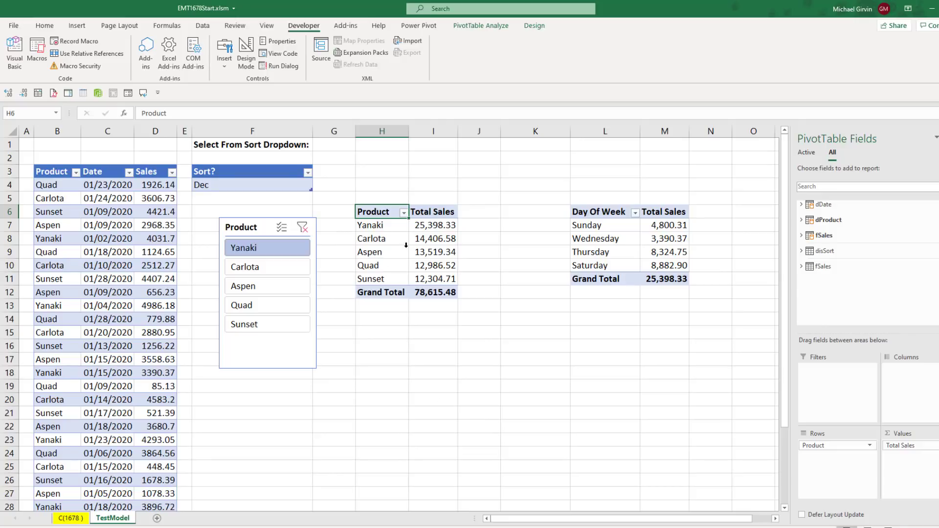
mouse_move(249, 224)
left_mouse_down()
mouse_move(268, 227)
mouse_move(234, 232)
left_mouse_up()
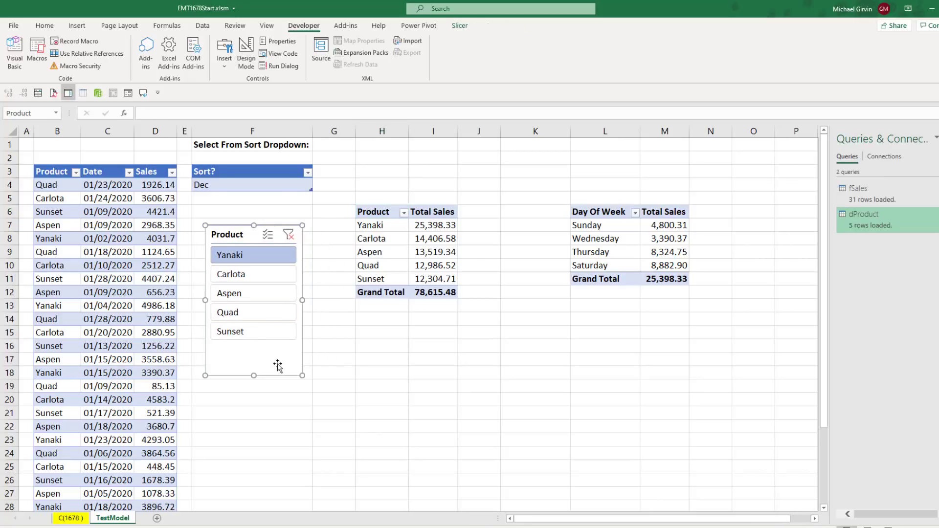